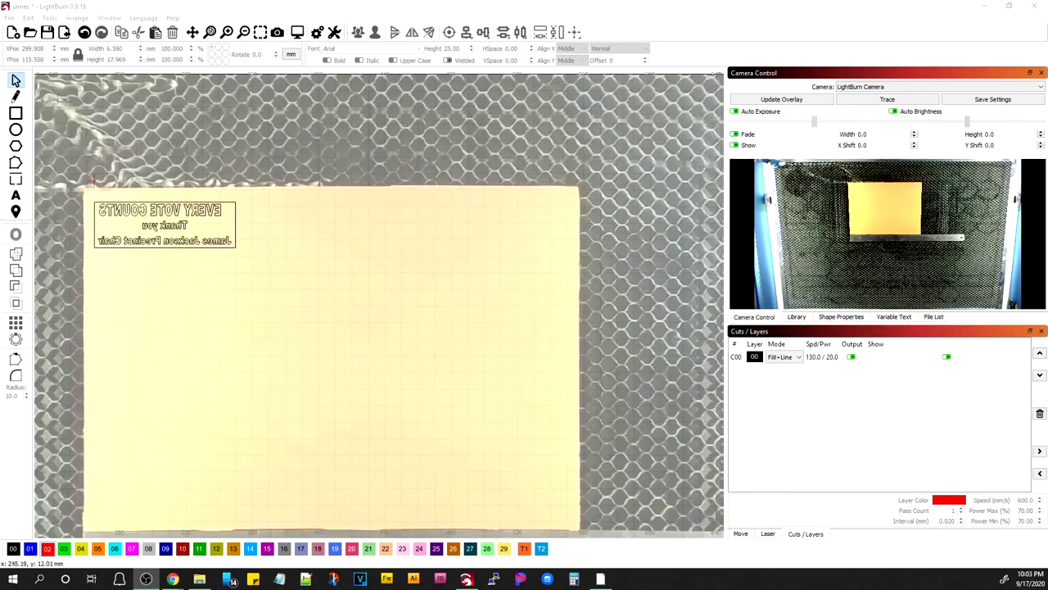
Add the text '1' below the stamp text block
left_click(16, 80)
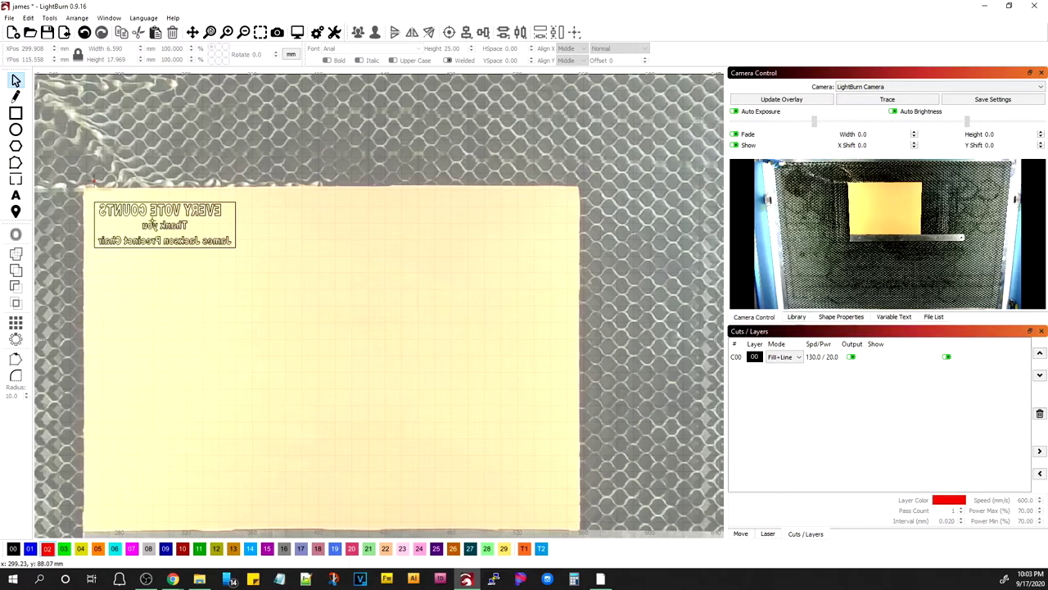
scroll(127, 219, "up", 5)
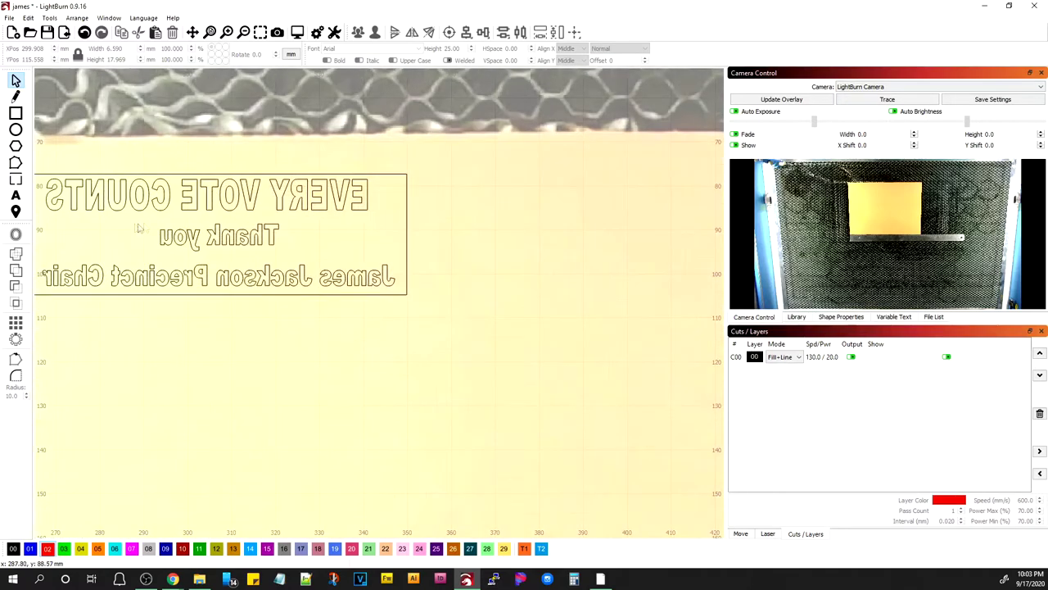
scroll(127, 221, "down", 5)
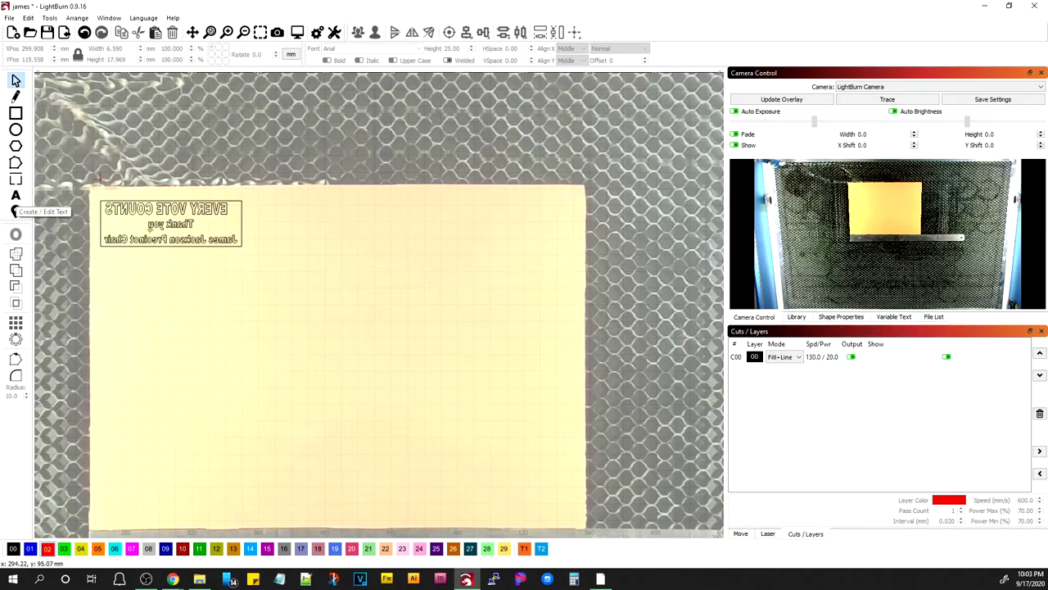
left_click(15, 196)
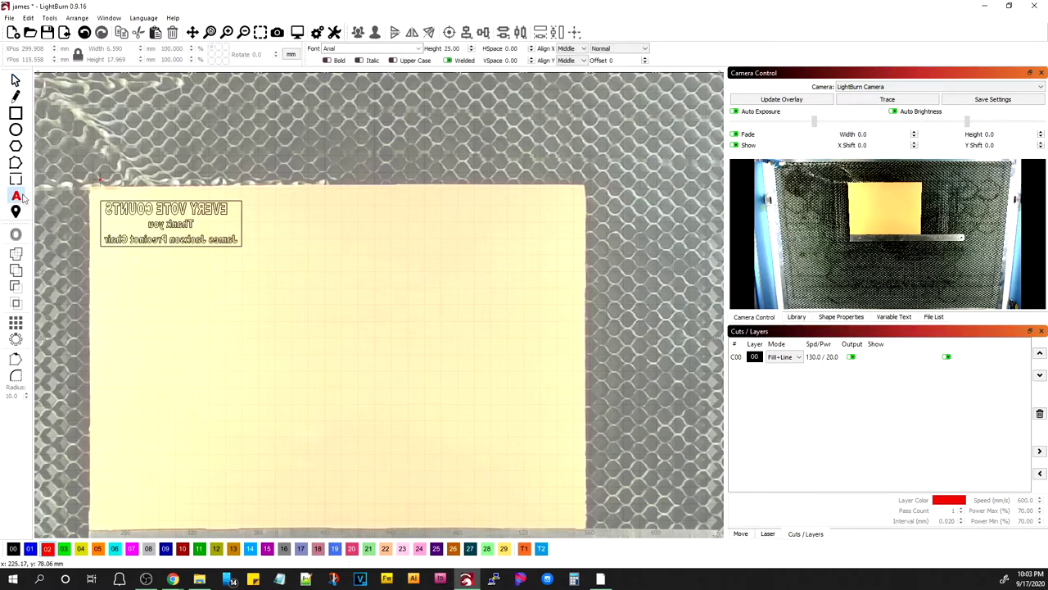
left_click(172, 281)
type("1")
left_click(210, 323)
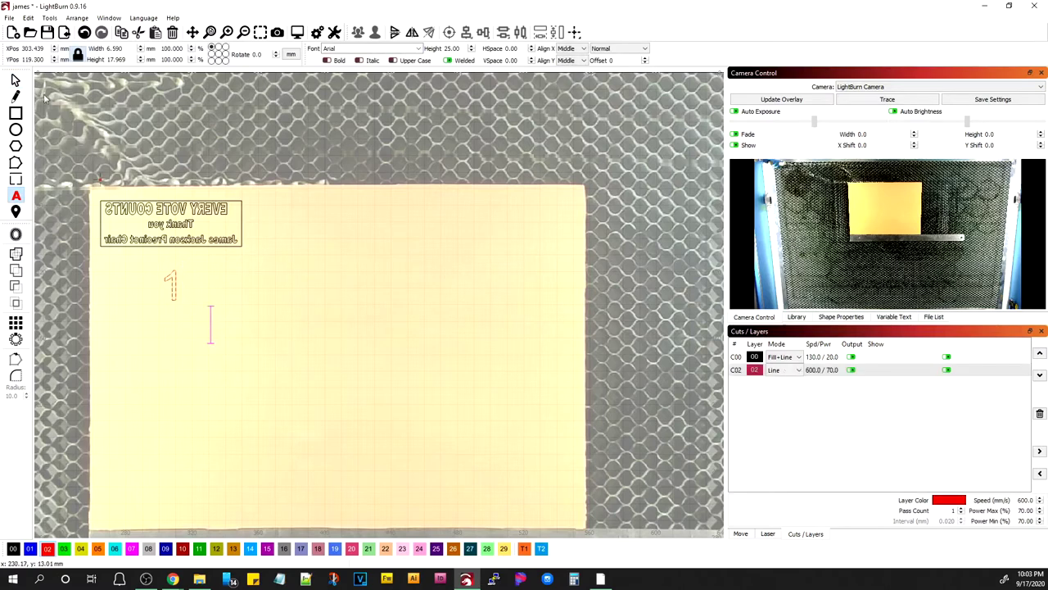
Centre the 1 horizontally under the stamp text with Align V-Center
left_click(15, 80)
left_click_drag(92, 183, 294, 346)
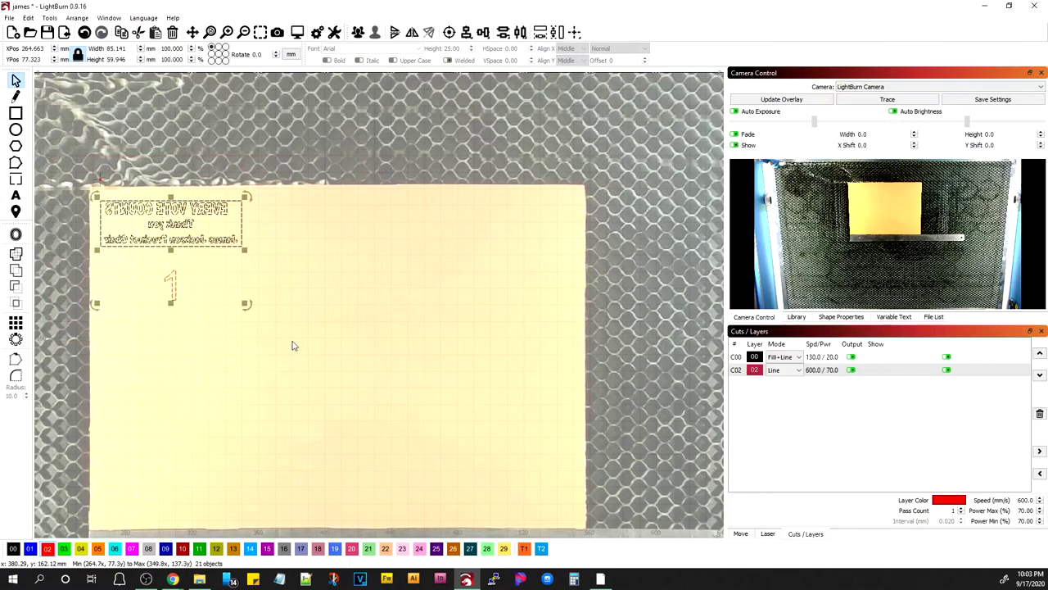
left_click(466, 32)
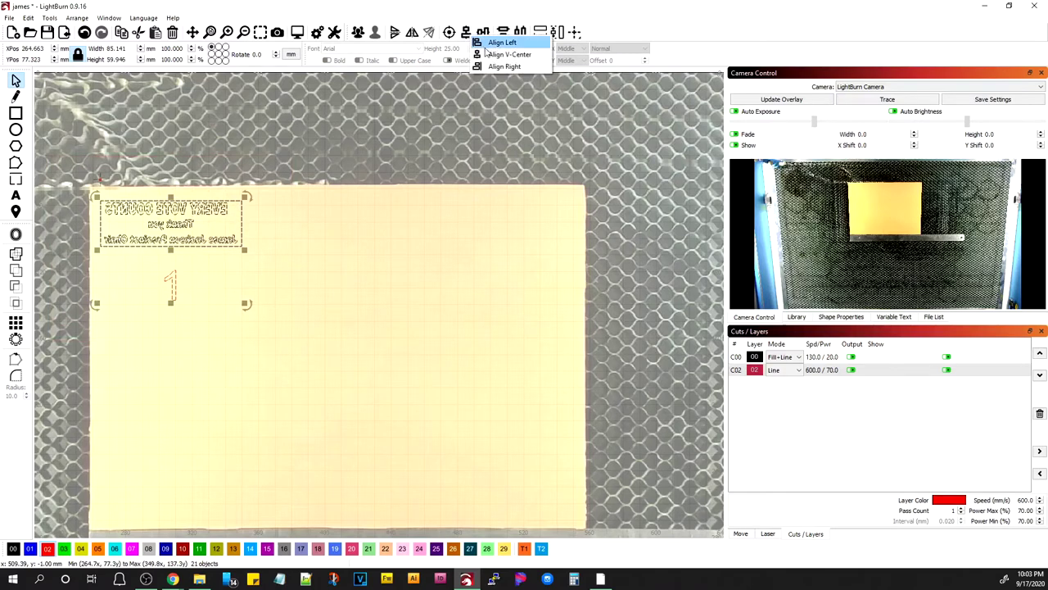
left_click(508, 54)
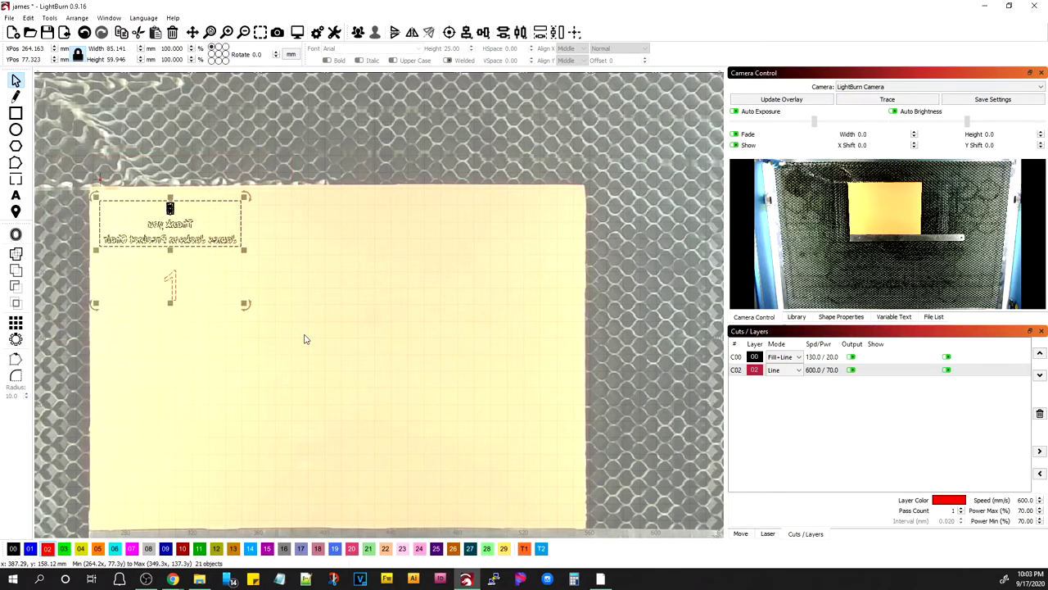
left_click(298, 421)
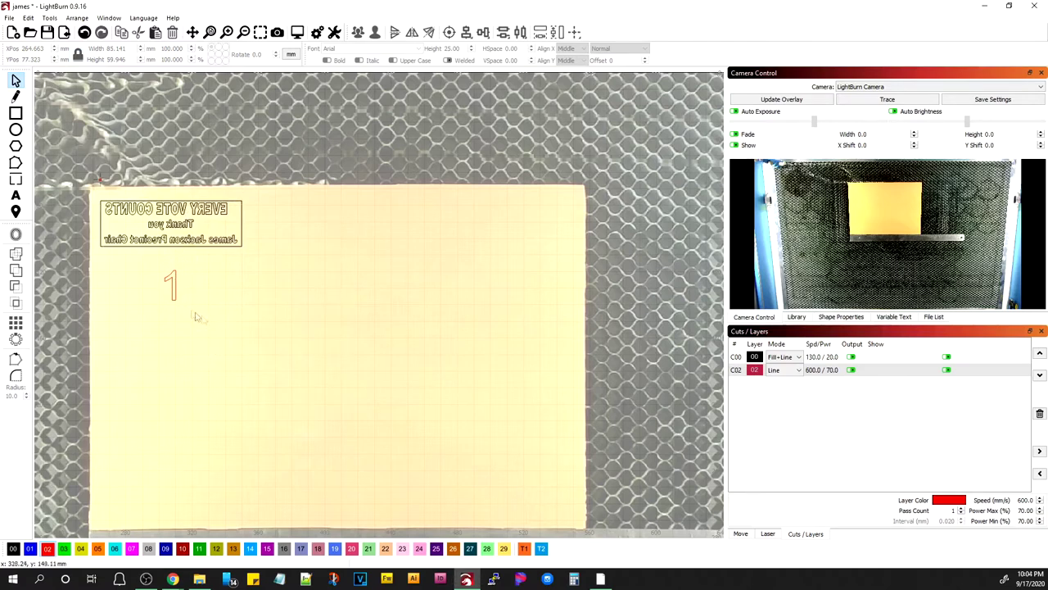
Grid-array the stamp text and its 1 into 3 columns by 1 row
left_click_drag(274, 316, 91, 211)
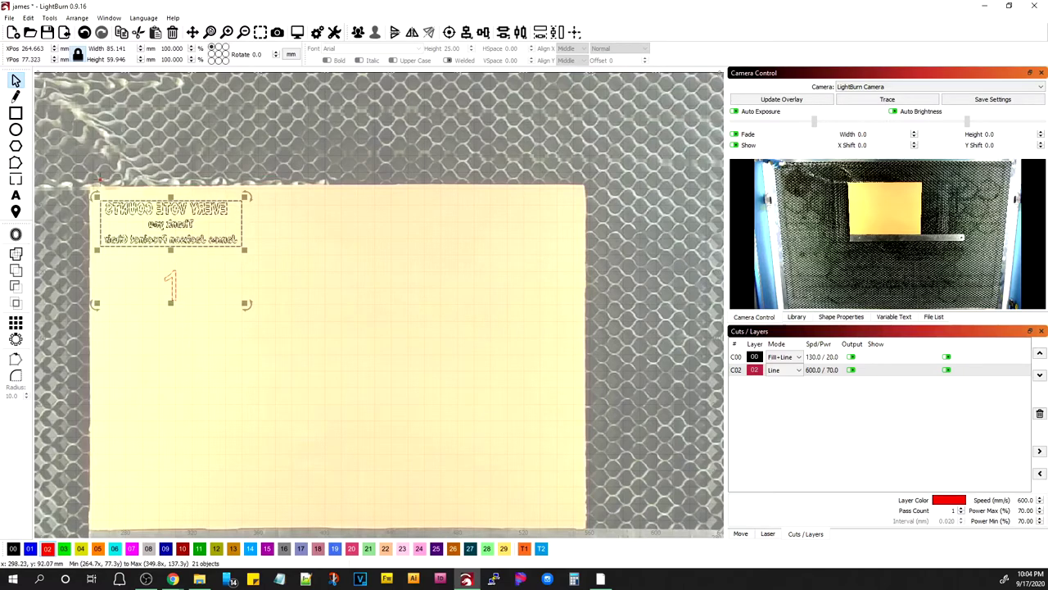
left_click(16, 325)
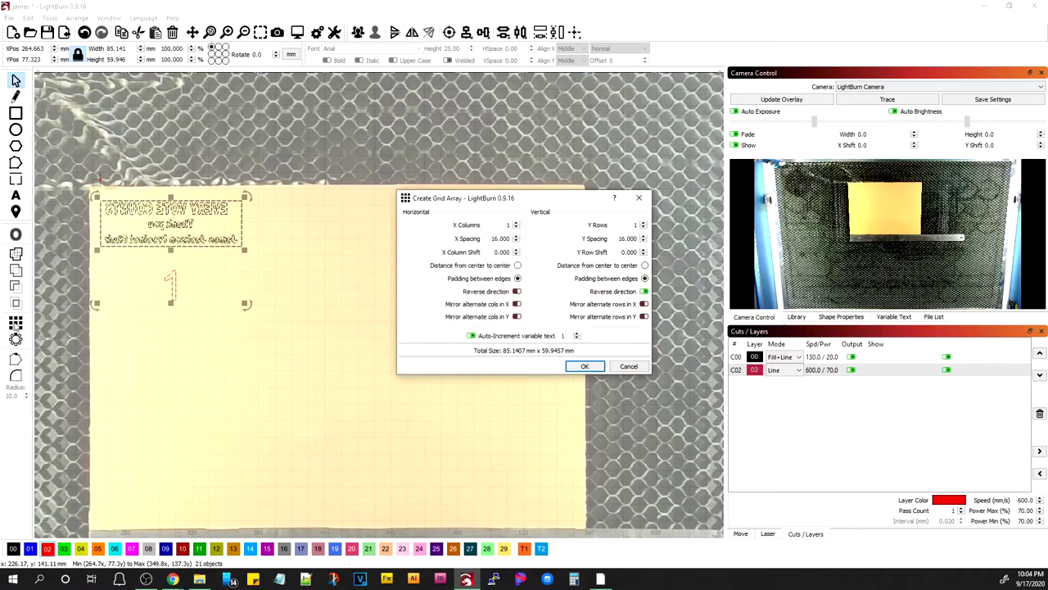
left_click_drag(525, 196, 763, 266)
left_click(751, 286)
left_click(751, 286)
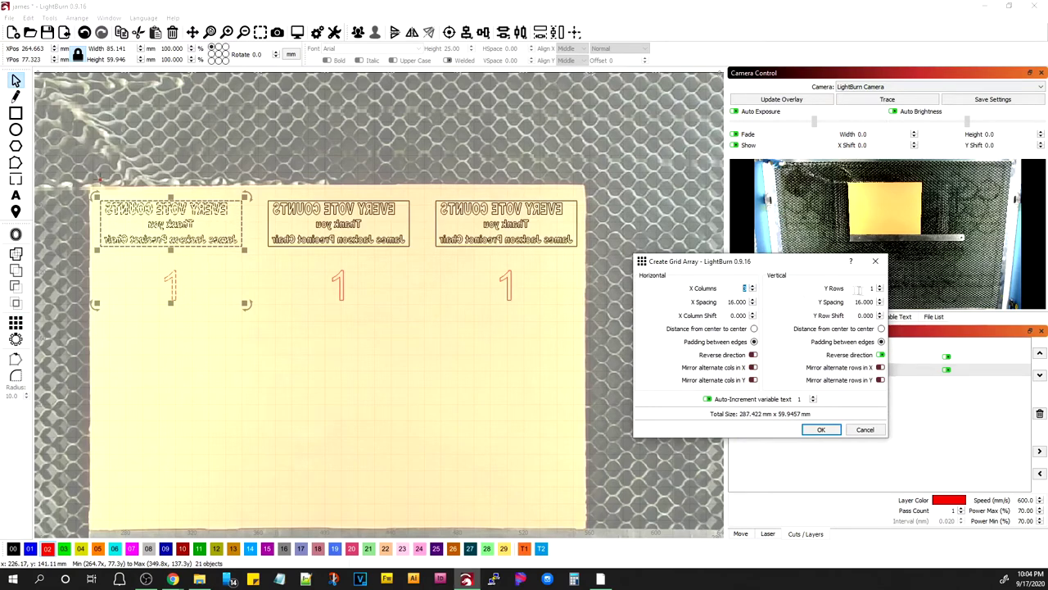
left_click(880, 288)
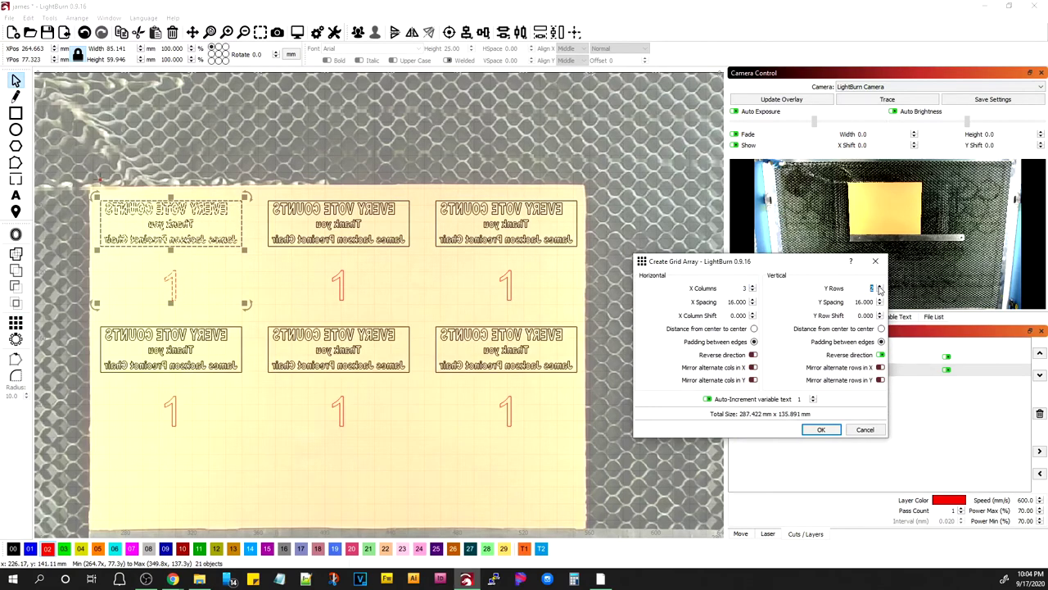
left_click(881, 291)
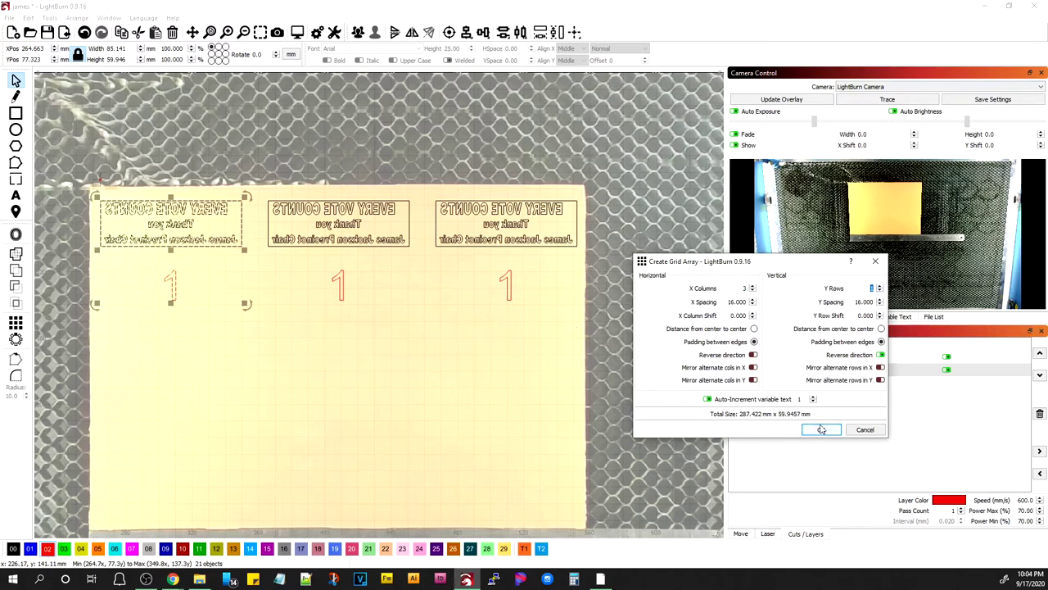
left_click(821, 431)
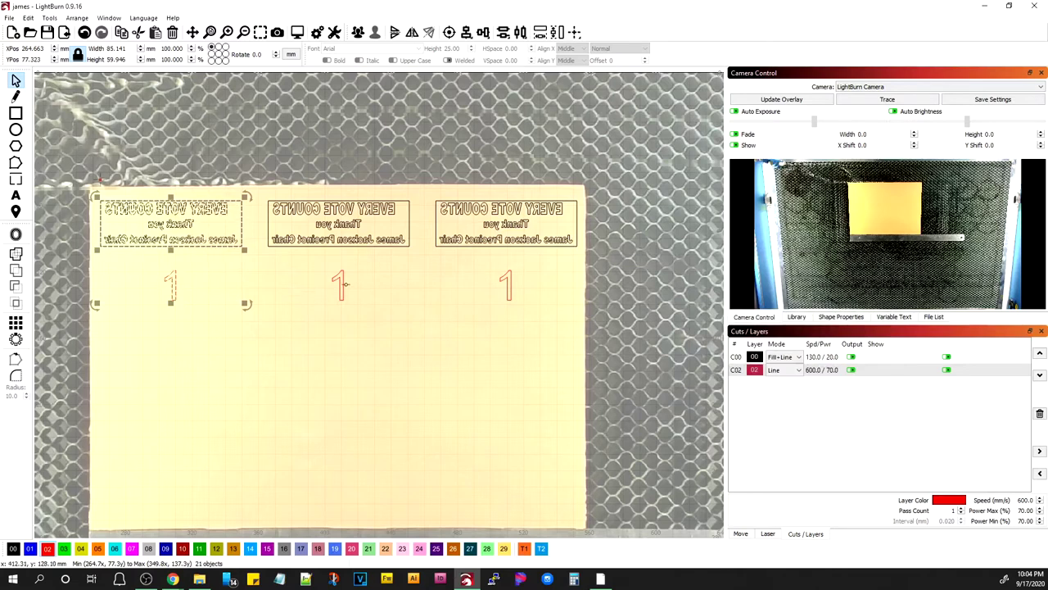
Change the middle stamp's number from 1 to 2
left_click(341, 284)
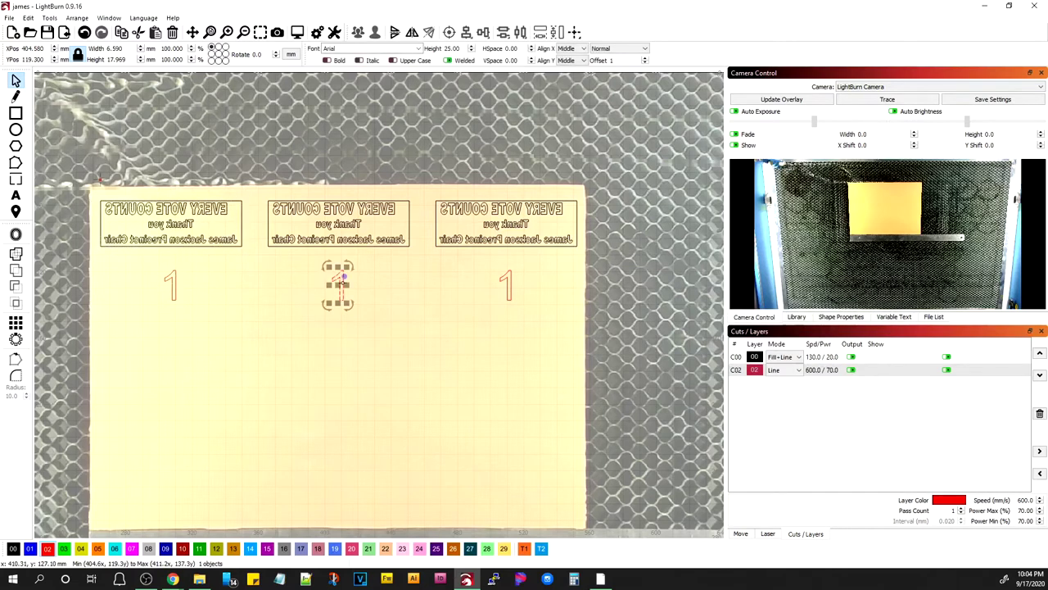
key("Escape")
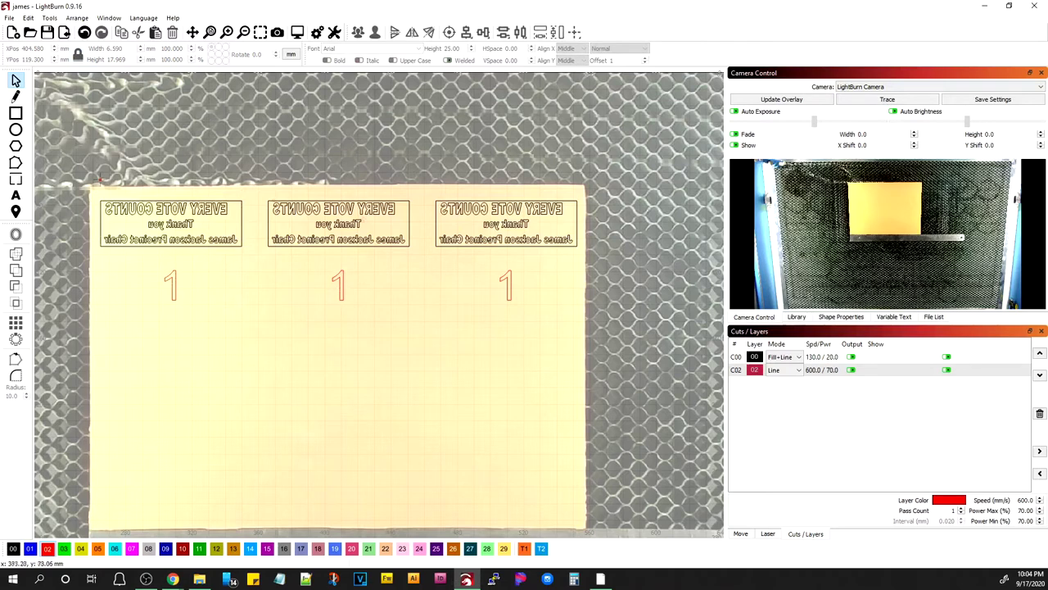
double_click(340, 284)
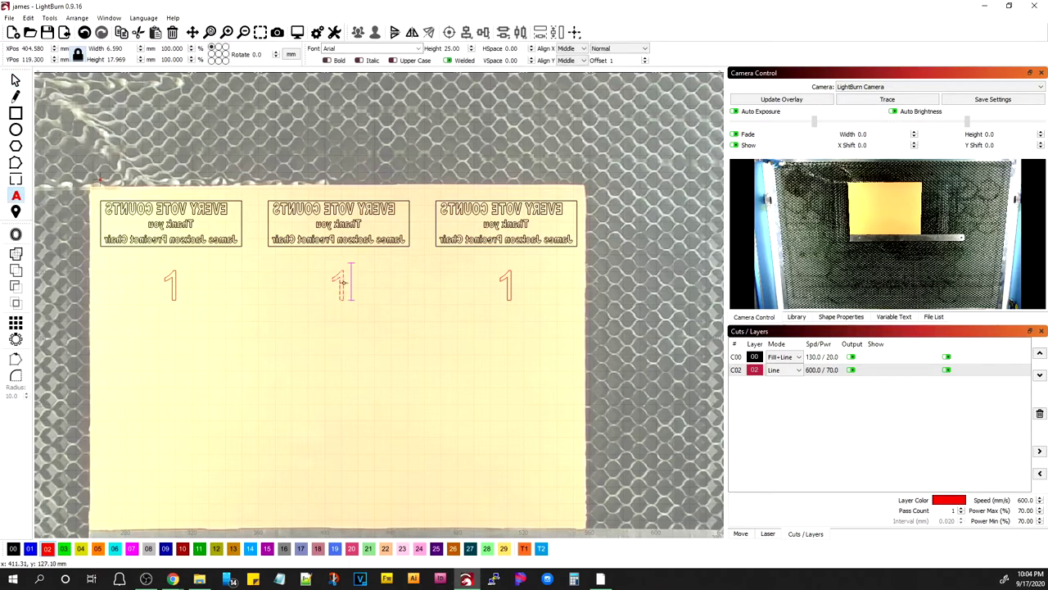
key("BackSpace")
type("2")
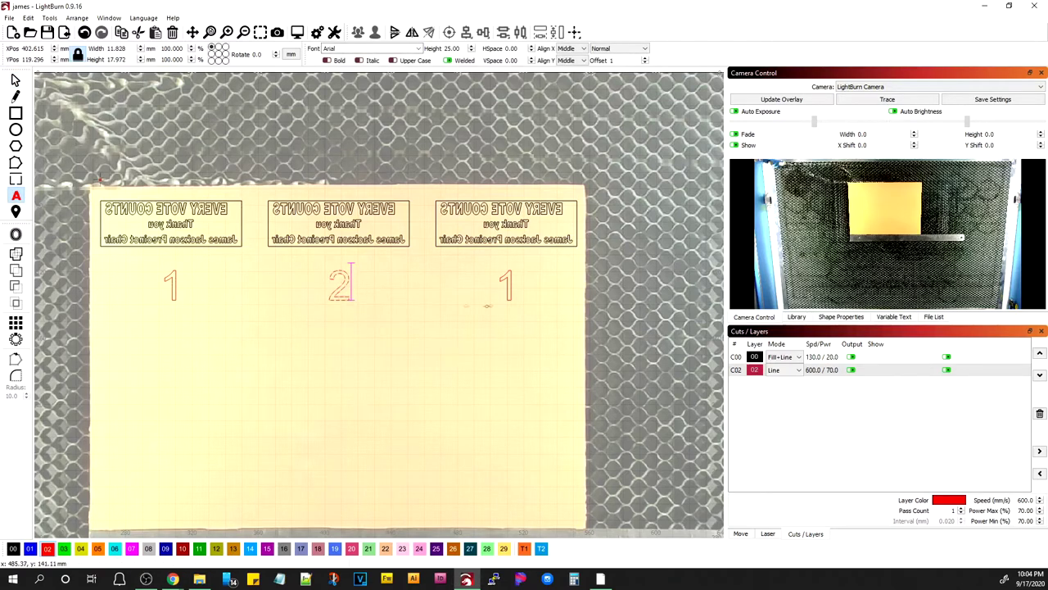
Change the right stamp's number from 1 to 3, then select the middle 2
double_click(513, 284)
key("BackSpace")
type("3")
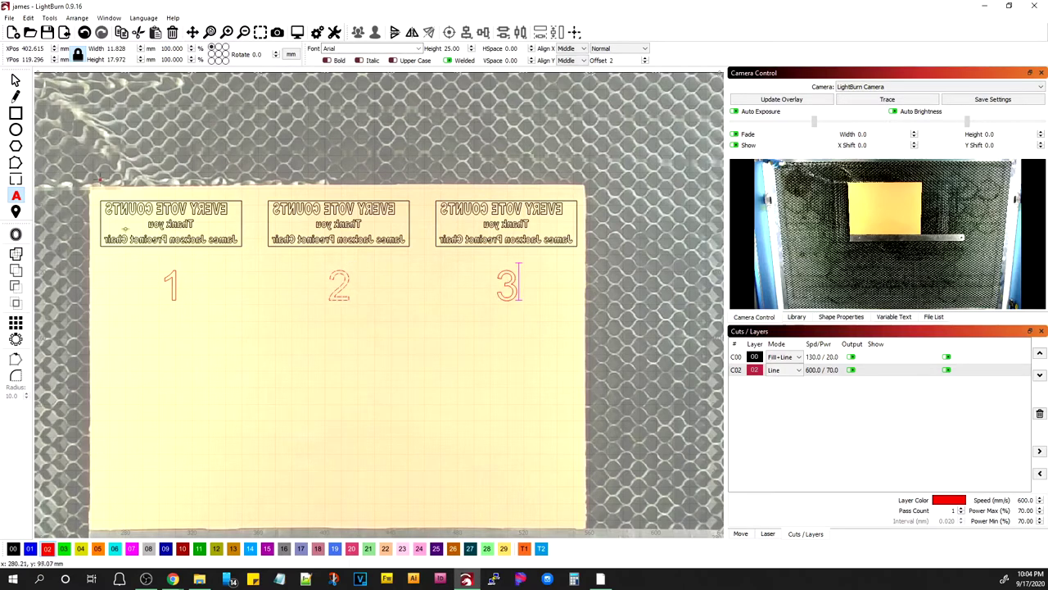
left_click(248, 347)
left_click(15, 79)
left_click(348, 278)
Assign the middle stamp text to blue layer C01 and the right one to green C03
left_click_drag(259, 193, 416, 267)
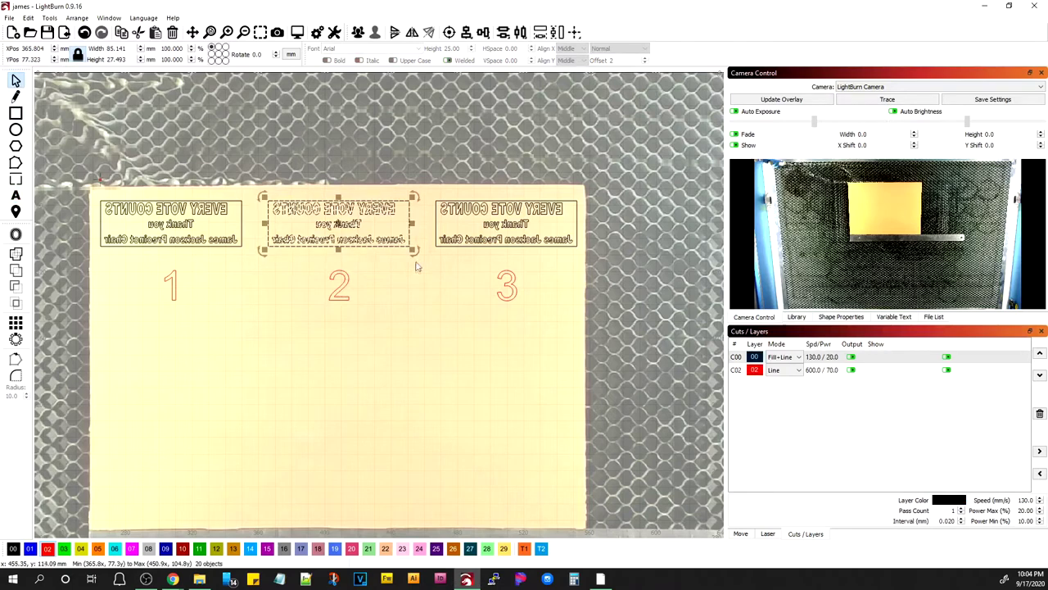
left_click(30, 548)
left_click_drag(429, 191, 583, 261)
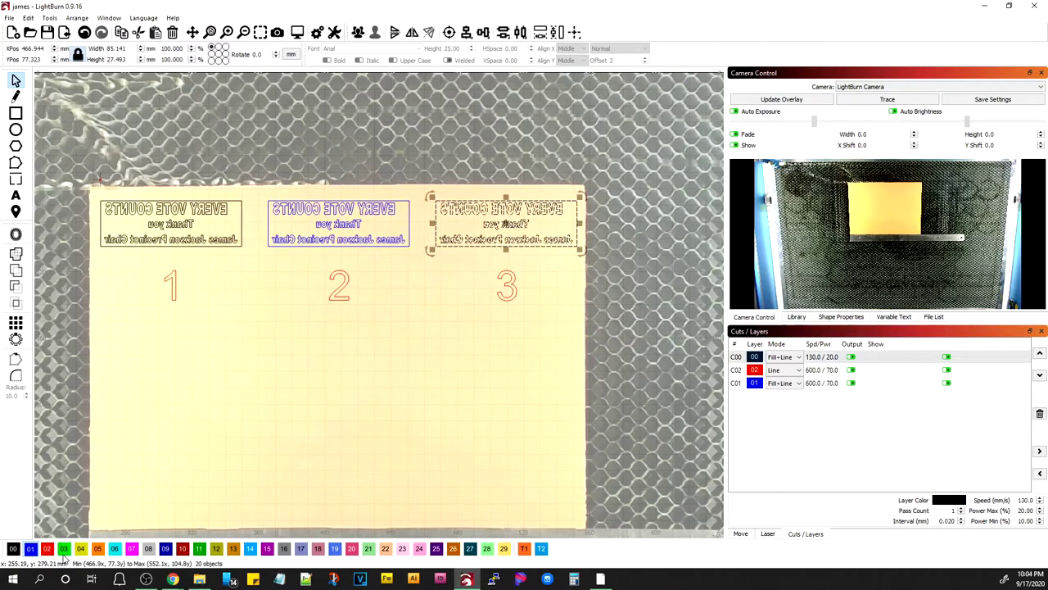
left_click(63, 550)
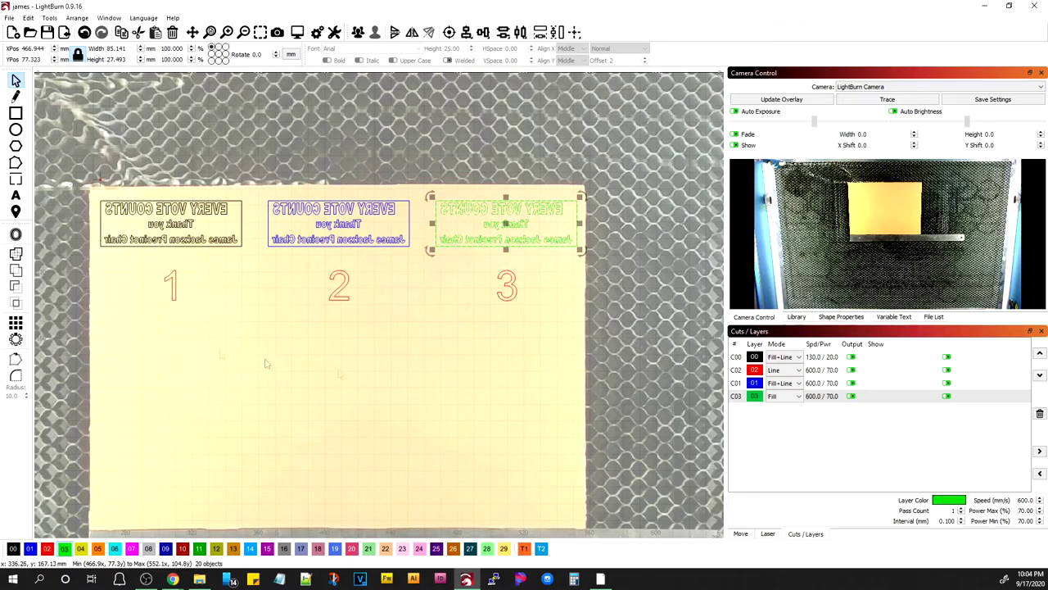
left_click(778, 370)
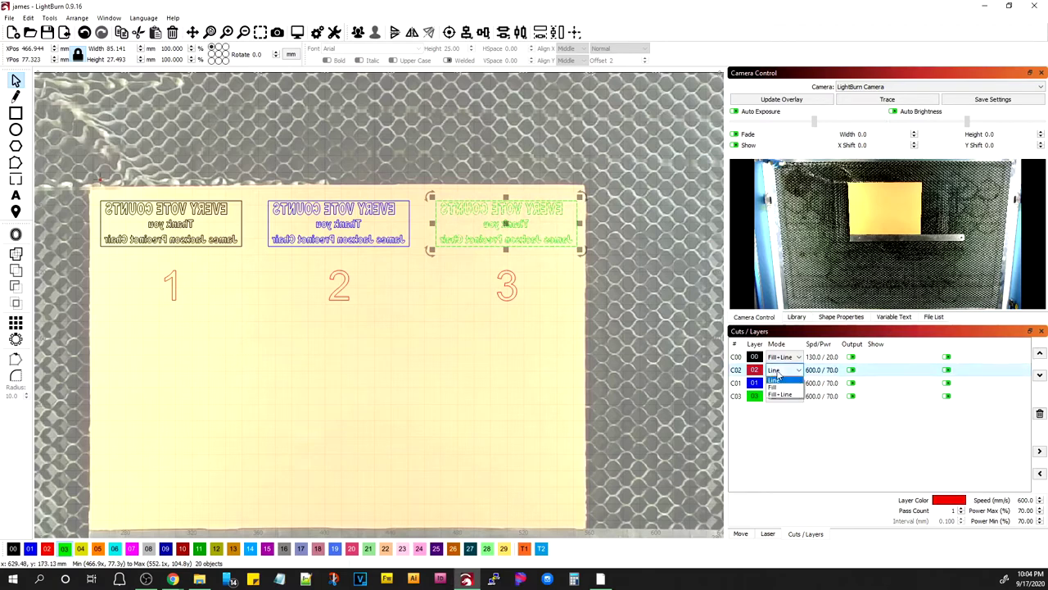
left_click(819, 372)
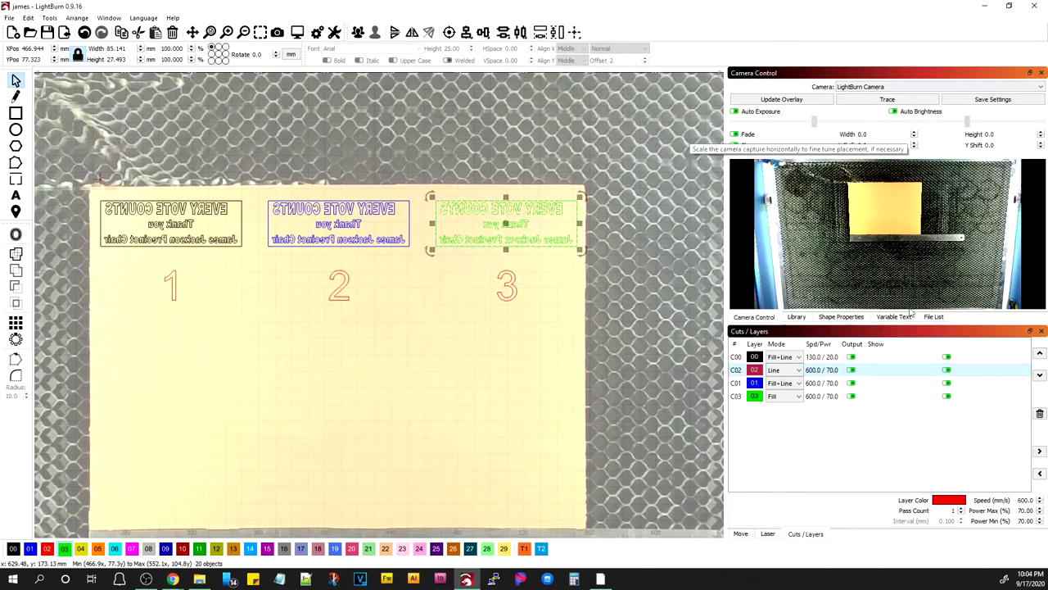
Show the Library tab, select the Rubber 4.50mm Cut preset, then collapse the tree
left_click(796, 317)
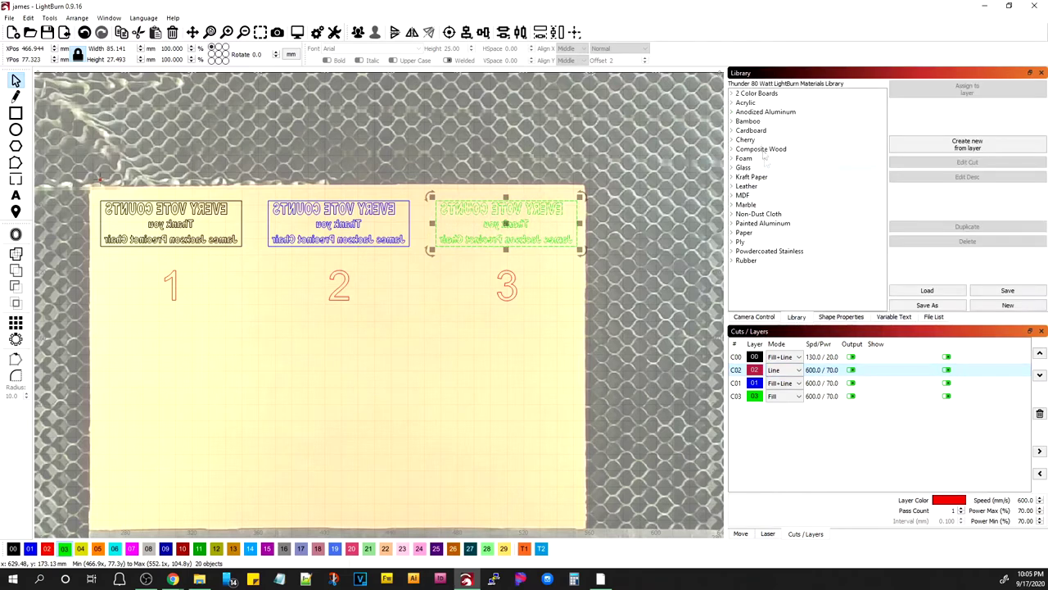
left_click(732, 261)
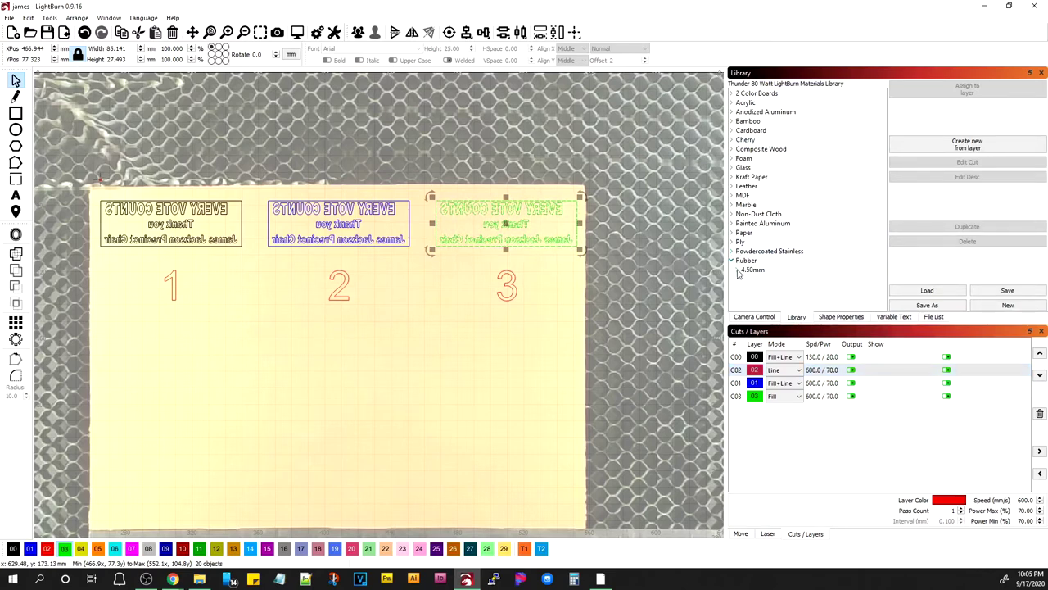
left_click(751, 281)
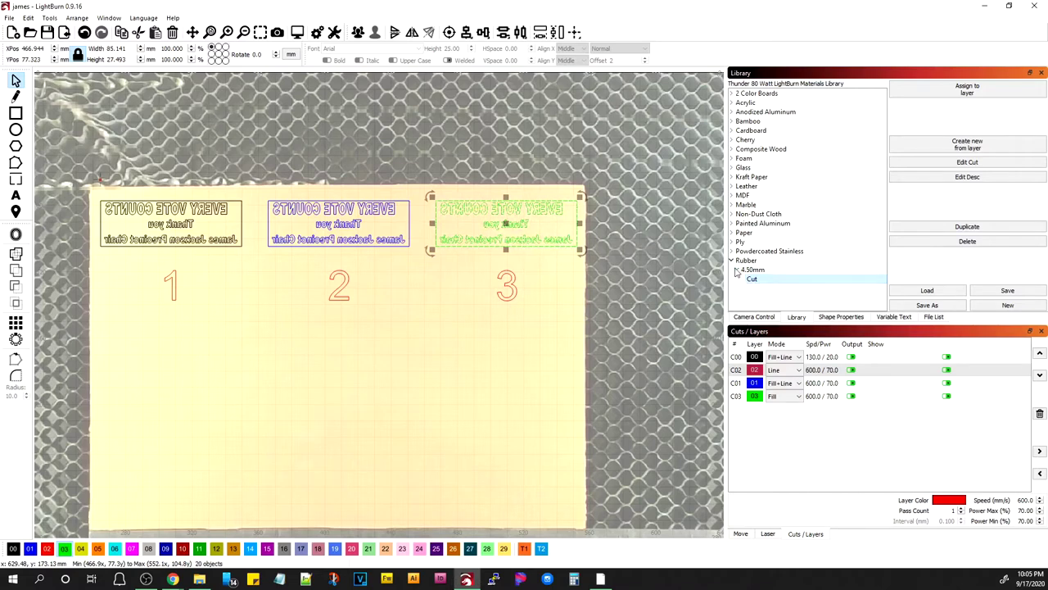
left_click(736, 270)
left_click(732, 261)
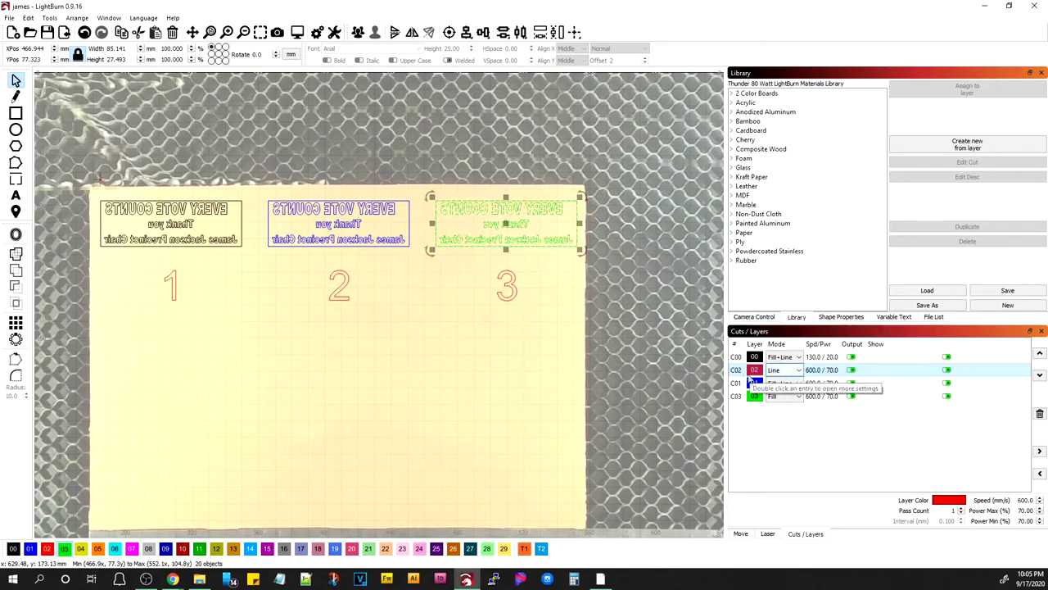
Move layer C02 to the end of the cut order, keeping Line mode
left_click(1040, 374)
left_click(1039, 375)
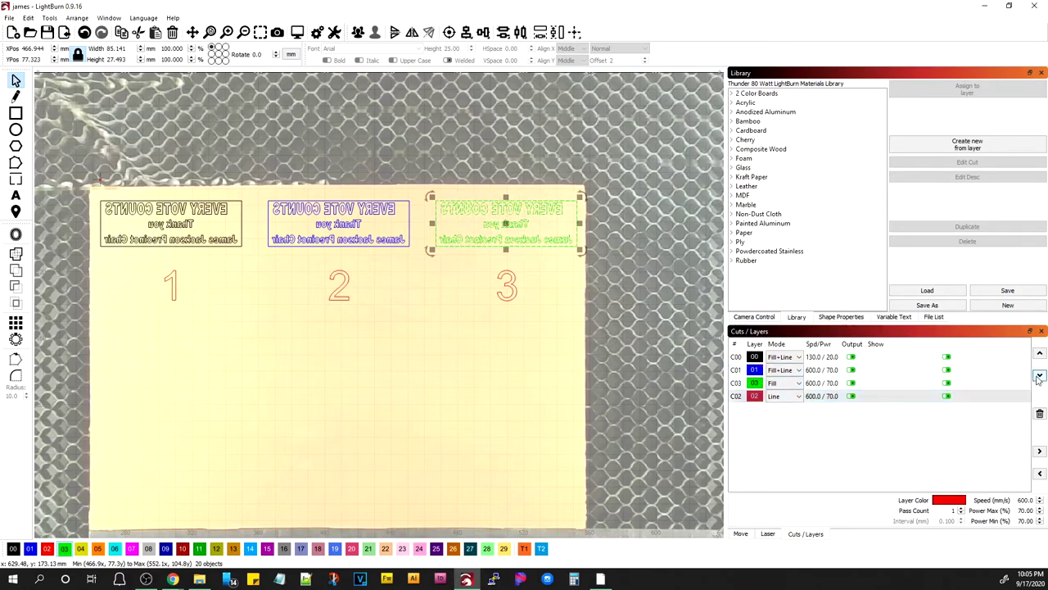
left_click(794, 397)
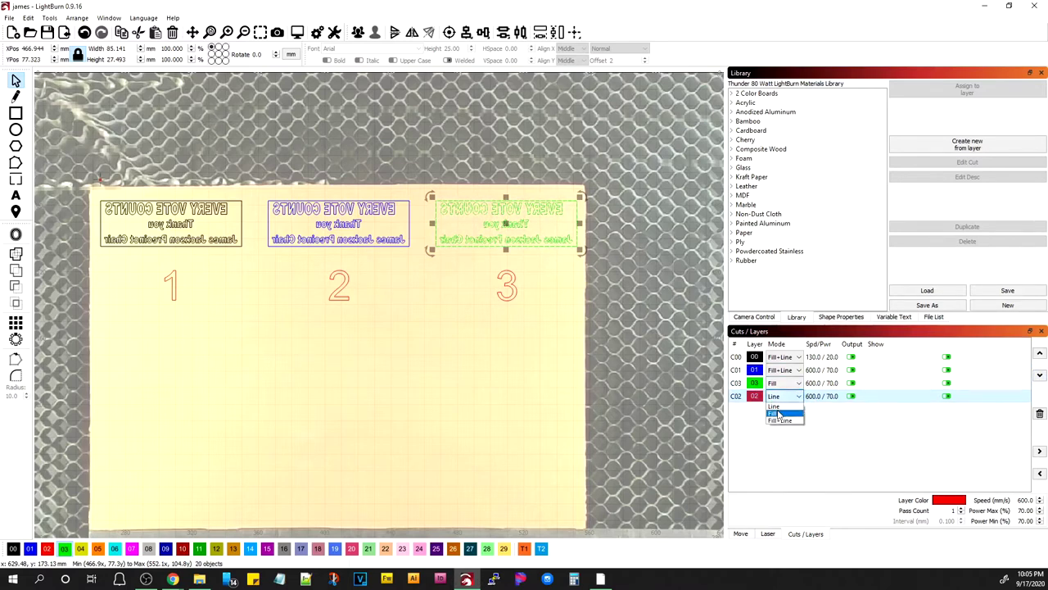
left_click(822, 401)
Set layer C02 to 100 mm/s speed and 40% max power
double_click(823, 398)
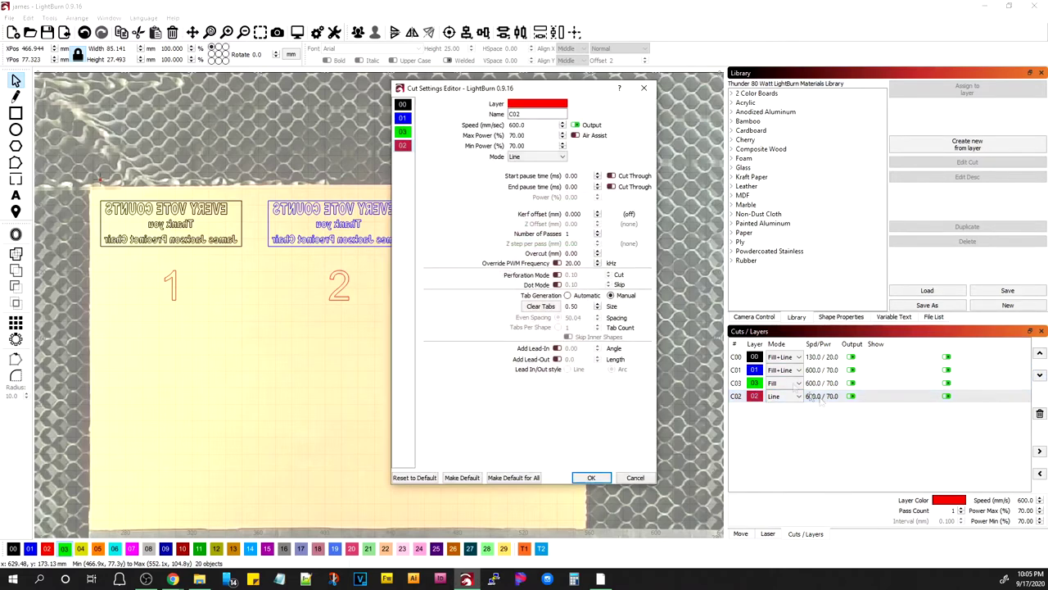
left_click_drag(532, 125, 475, 127)
type("100")
left_click_drag(534, 137, 488, 143)
type("40")
left_click(600, 481)
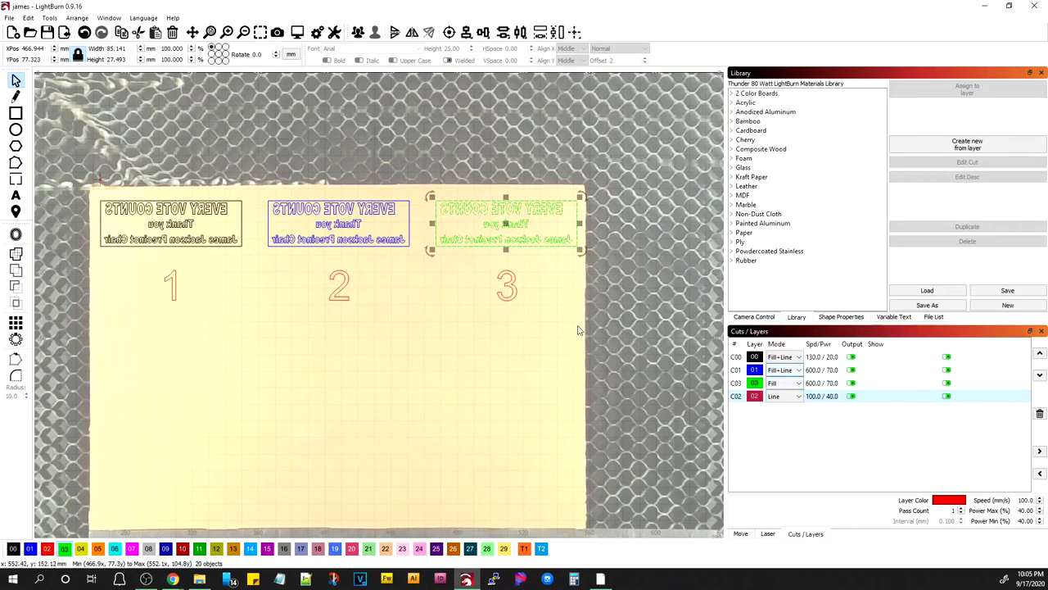
Switch layer C01 to Fill mode with 500 mm/s speed and 0.08 mm line interval
left_click(785, 369)
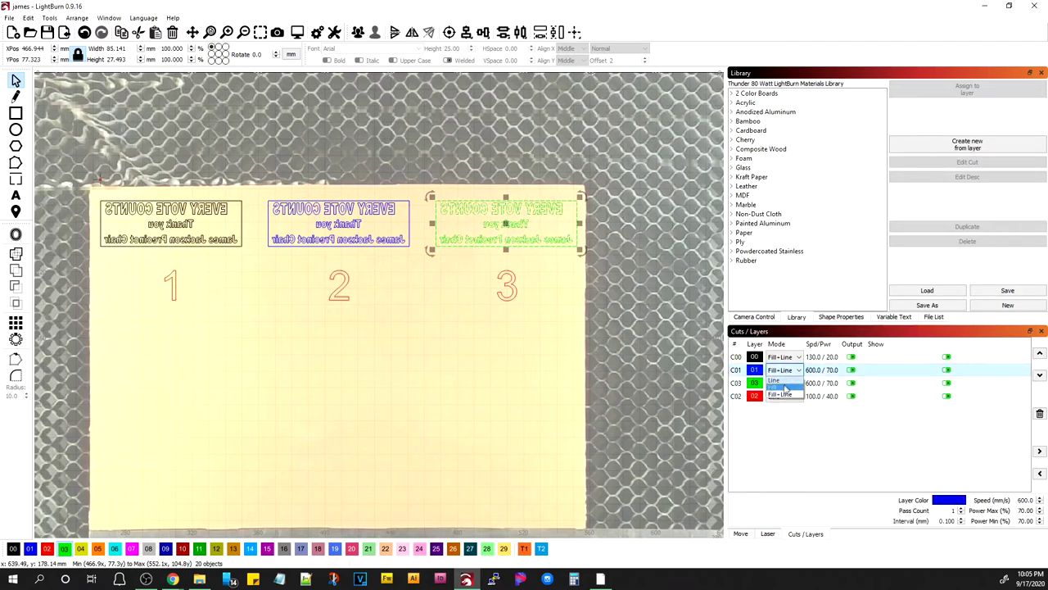
left_click(784, 386)
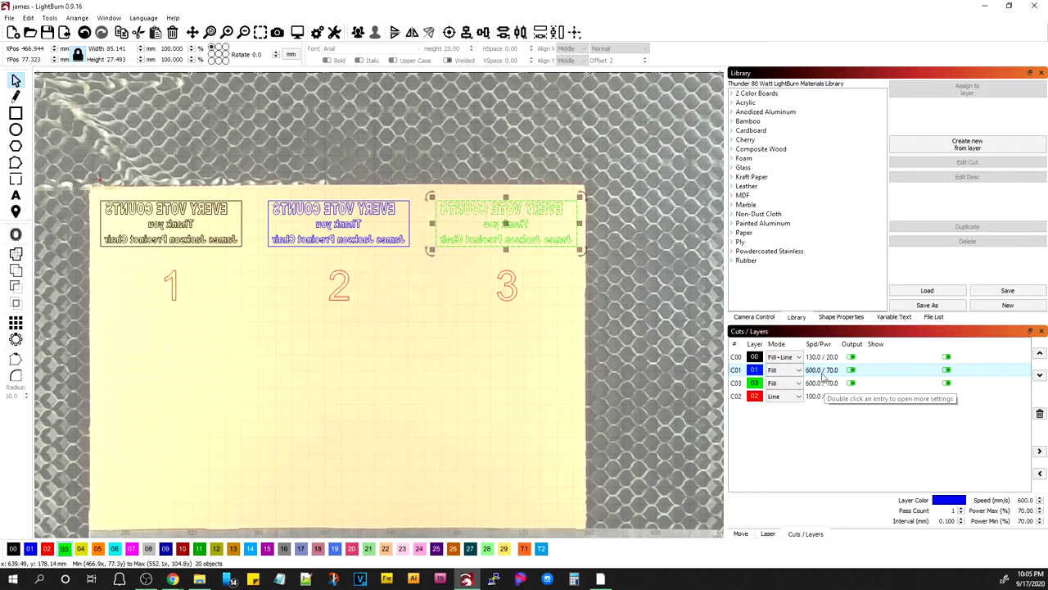
double_click(823, 373)
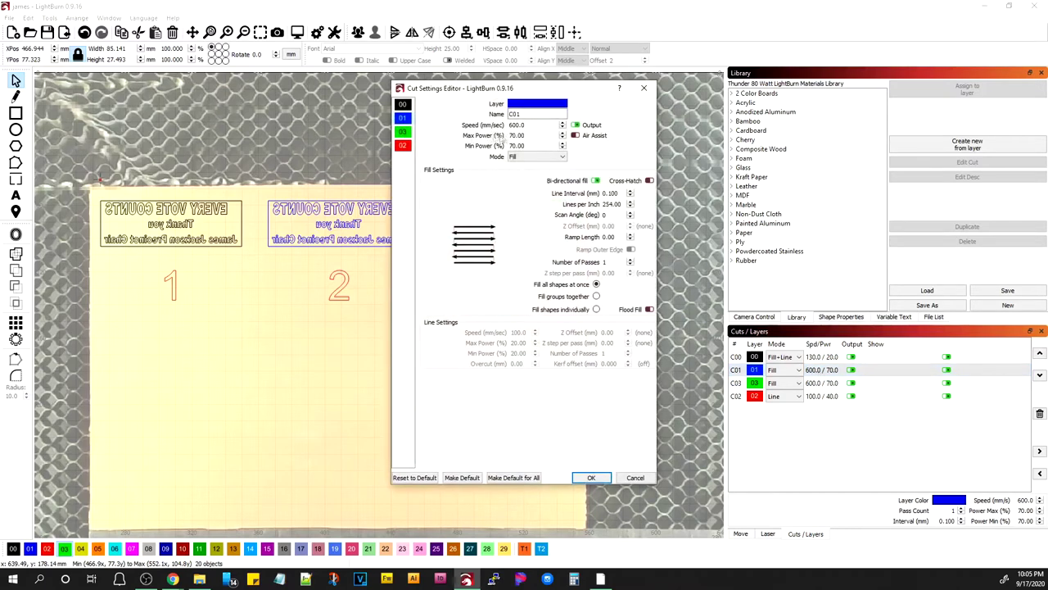
double_click(517, 125)
left_click(591, 478)
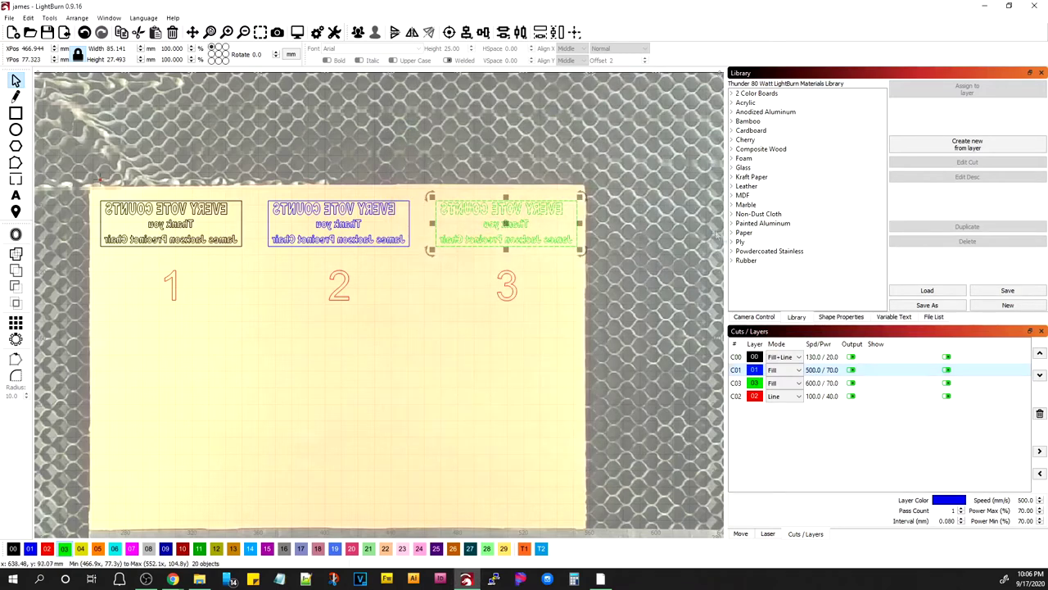
Review the C00, C01, C03 and C02 settings in the Cut Settings Editor without changes
double_click(816, 371)
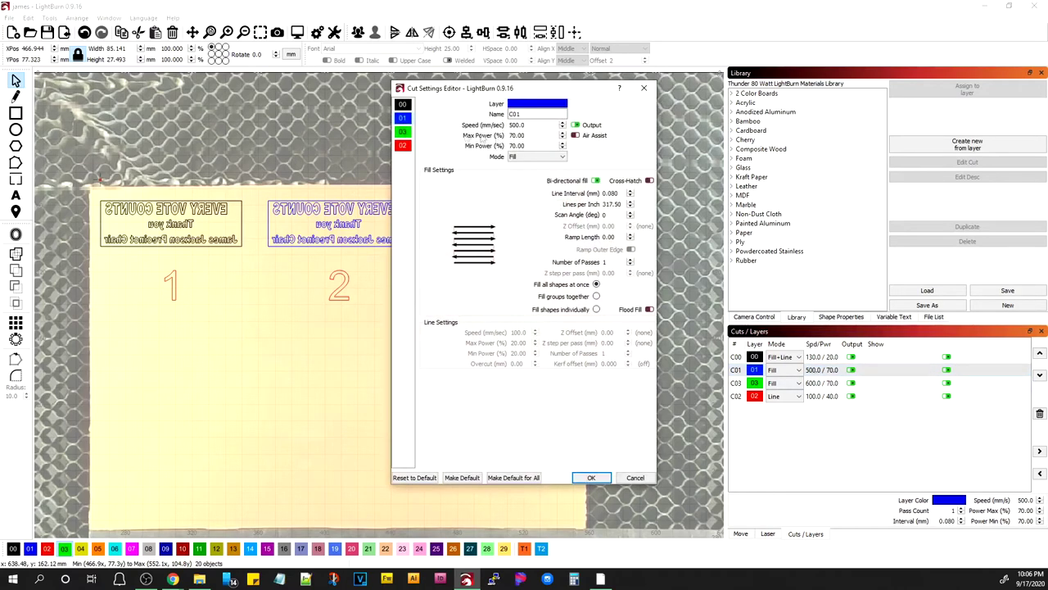
left_click(404, 105)
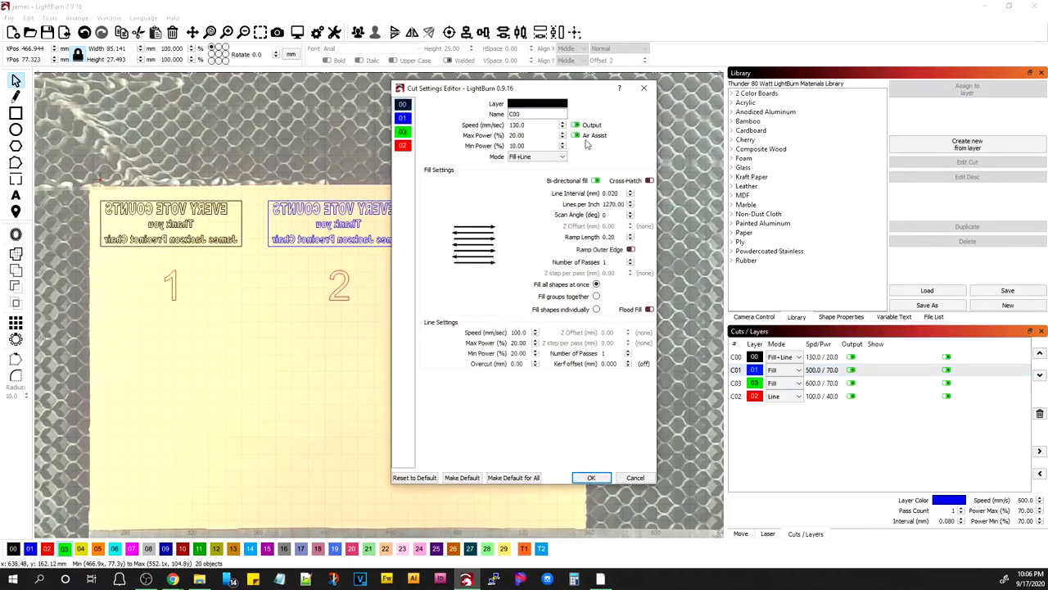
left_click(403, 119)
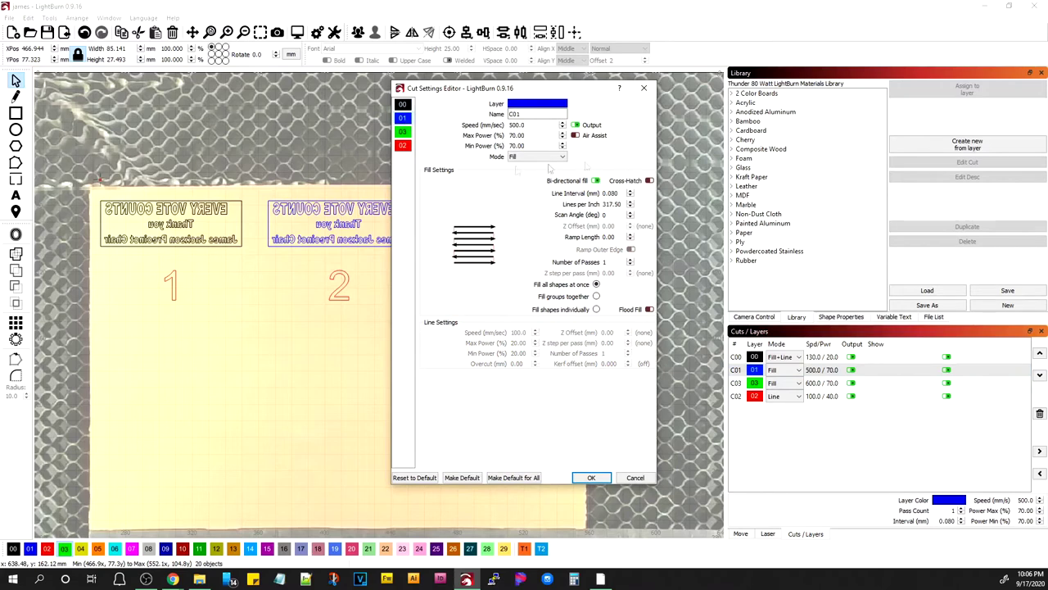
left_click(402, 133)
left_click(404, 144)
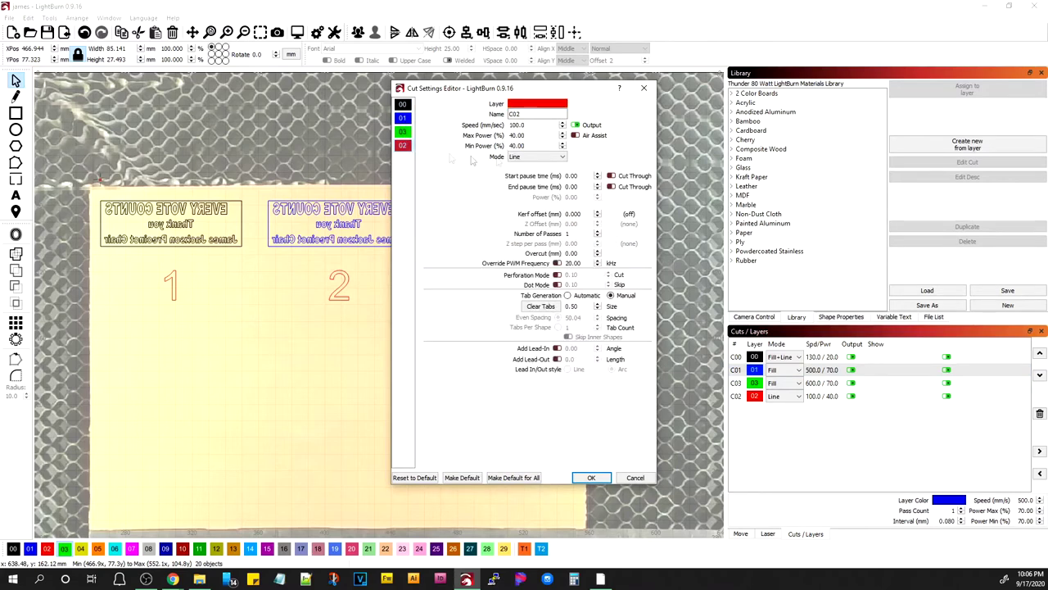
left_click(404, 107)
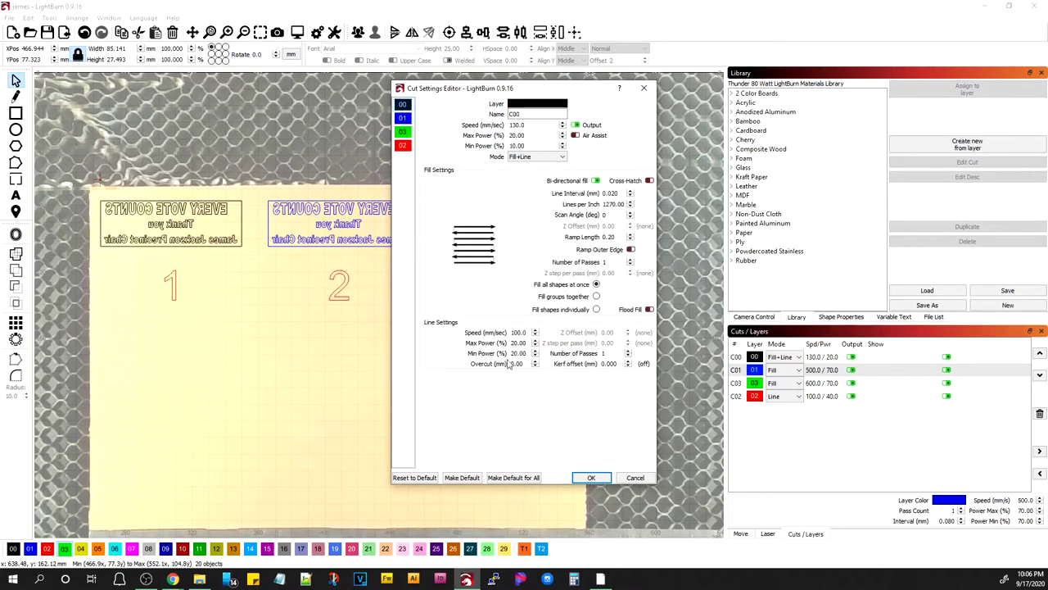
left_click(592, 478)
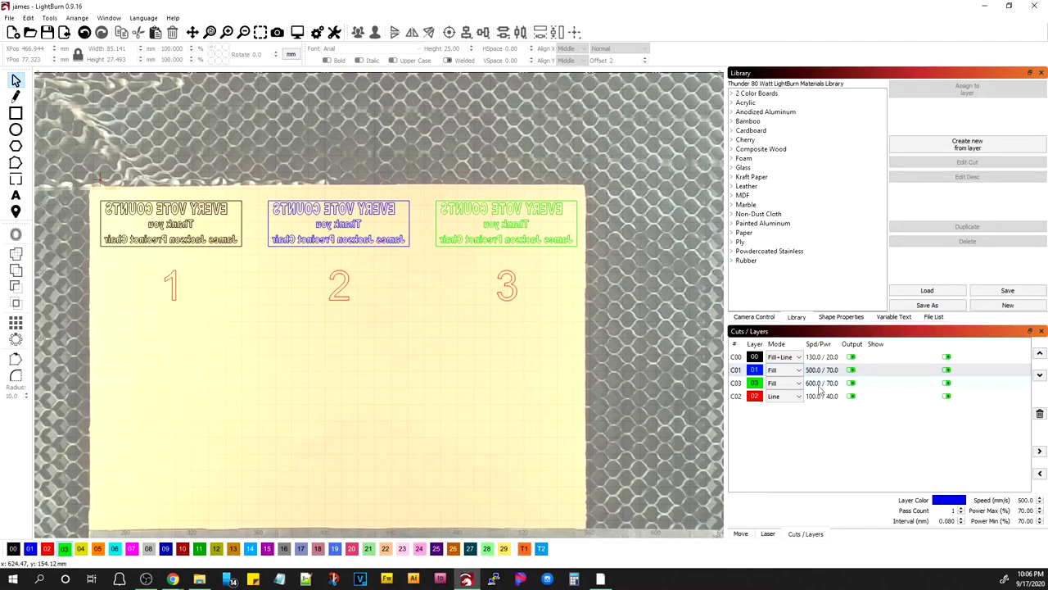
Give layer C03 500 mm/s, 0.08 mm line interval, 0.25 mm ramp and Ramp Outer Edge
double_click(819, 385)
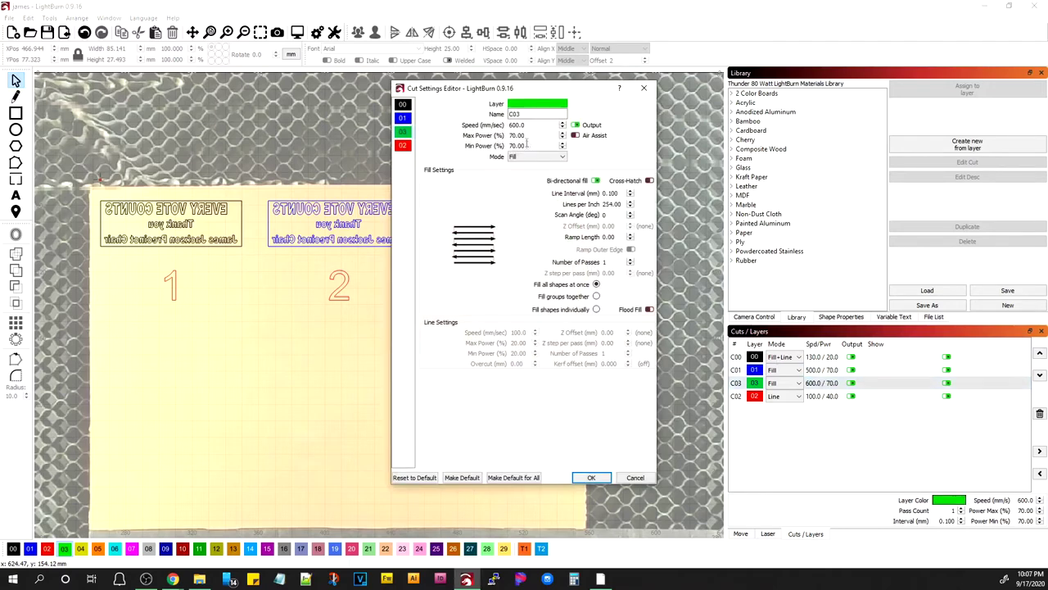
type("5")
double_click(611, 193)
type("08")
left_click(630, 235)
left_click(632, 250)
left_click(592, 478)
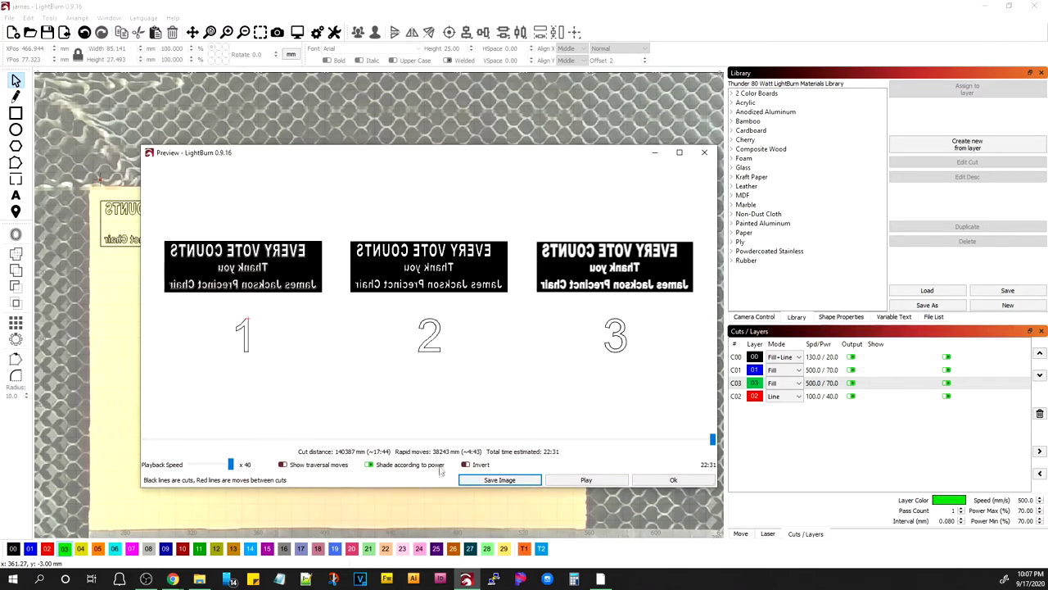
Zoom around the 22:31 job preview and turn off Shade according to power
scroll(243, 281, "up", 5)
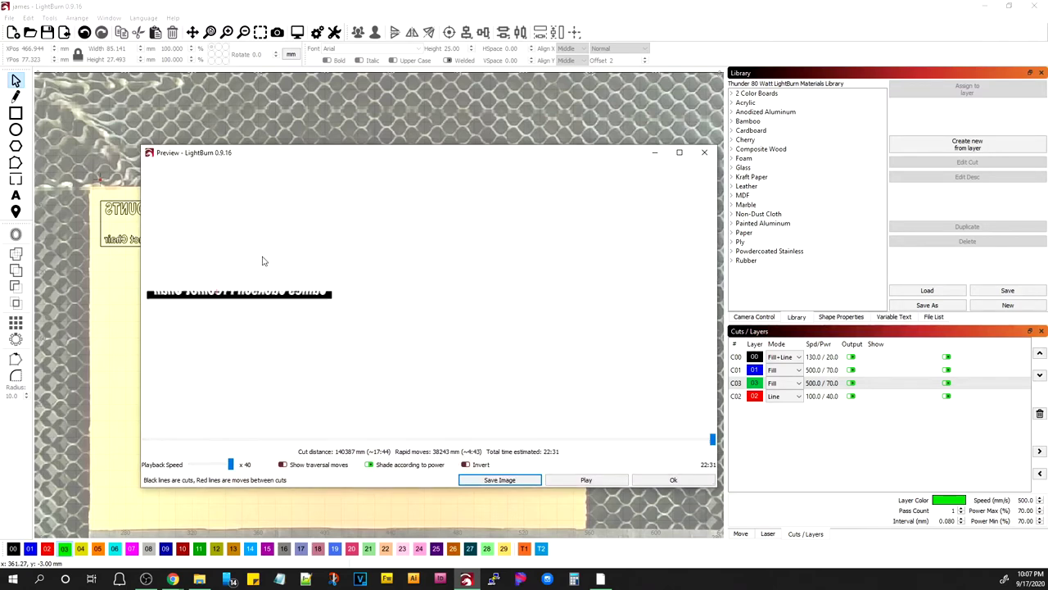
scroll(323, 278, "down", 5)
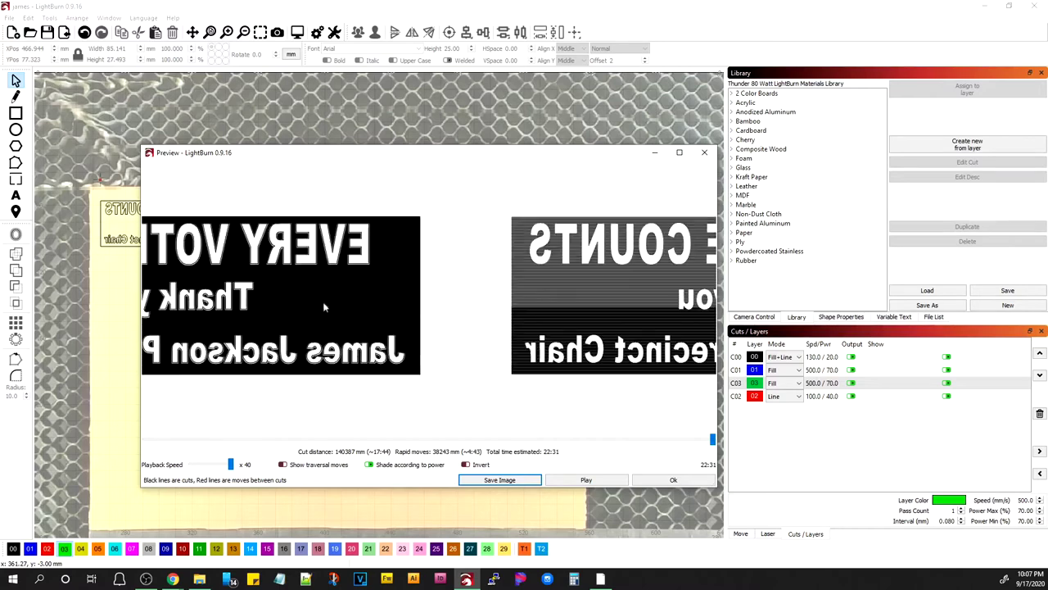
scroll(329, 270, "up", 6)
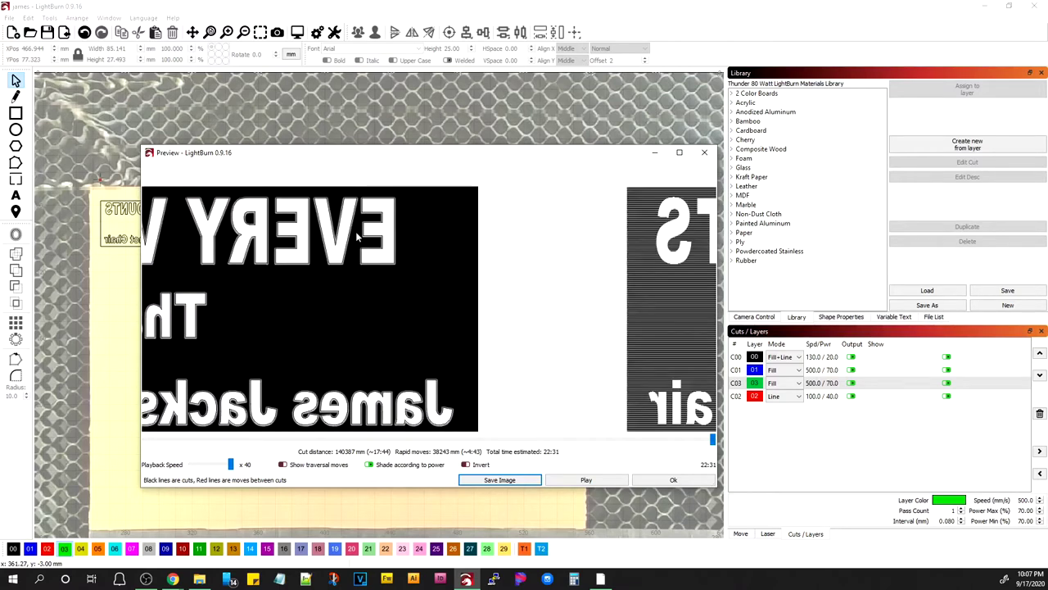
scroll(372, 281, "up", 3)
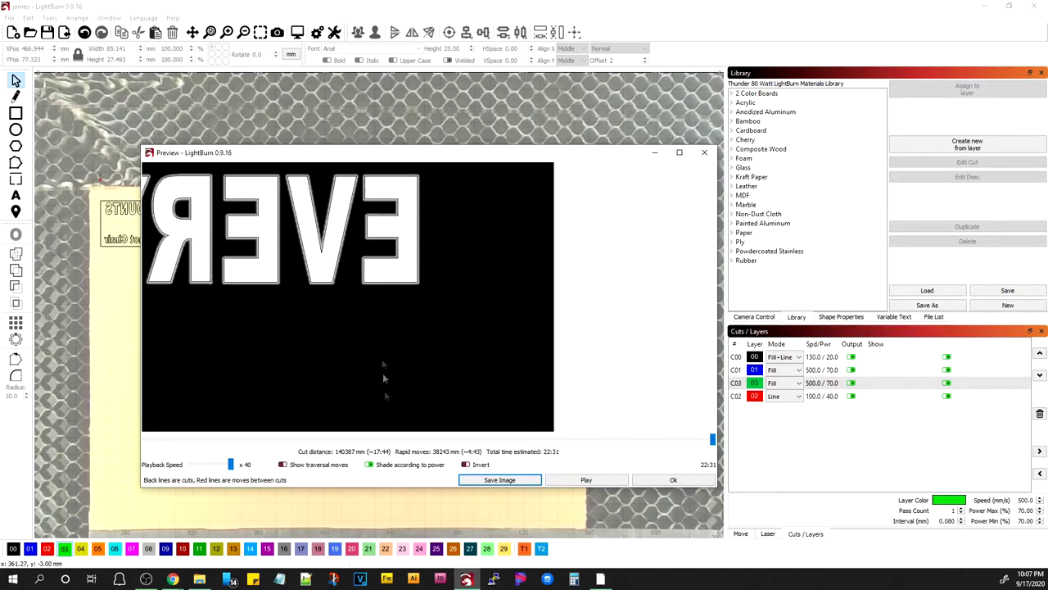
scroll(389, 234, "up", 2)
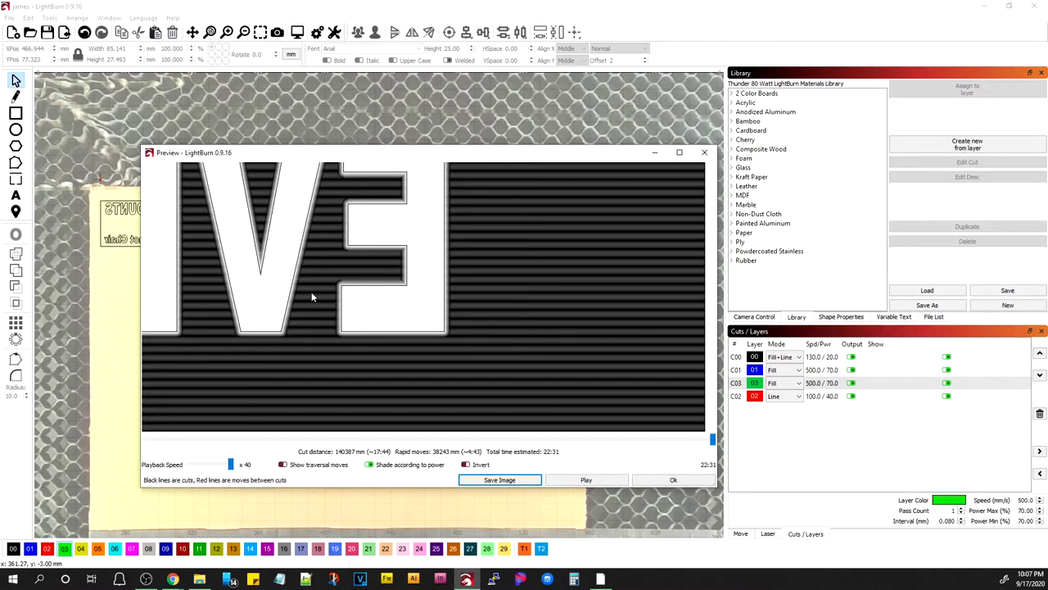
scroll(321, 289, "down", 3)
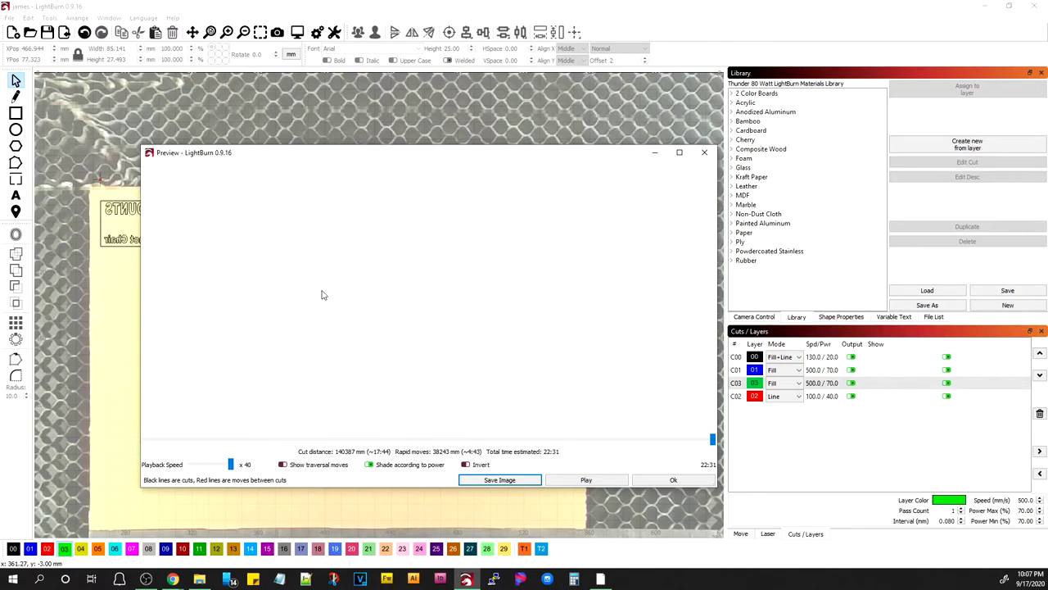
left_click(368, 465)
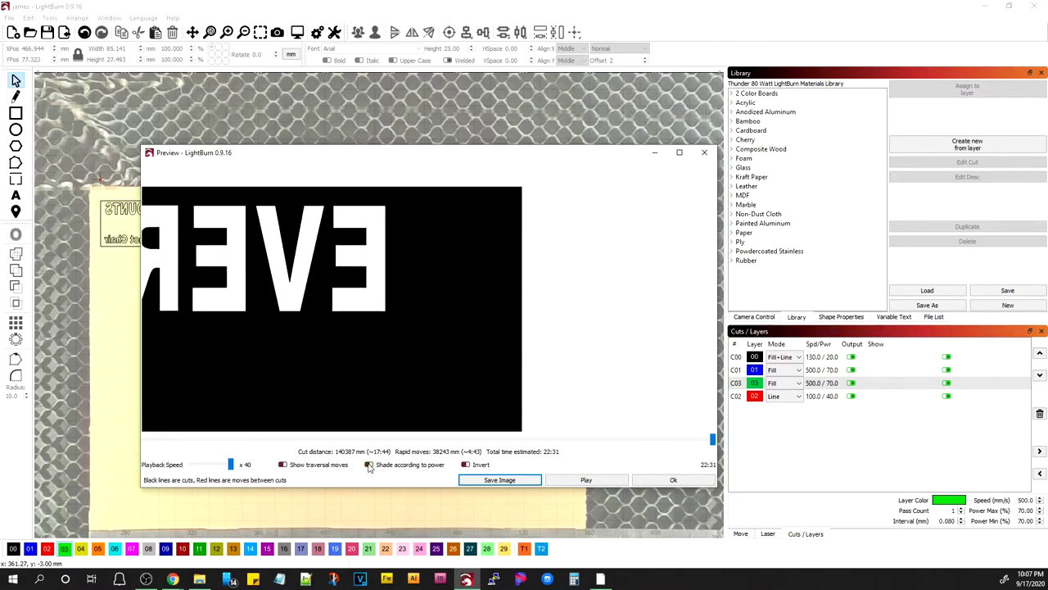
scroll(363, 307, "up", 4)
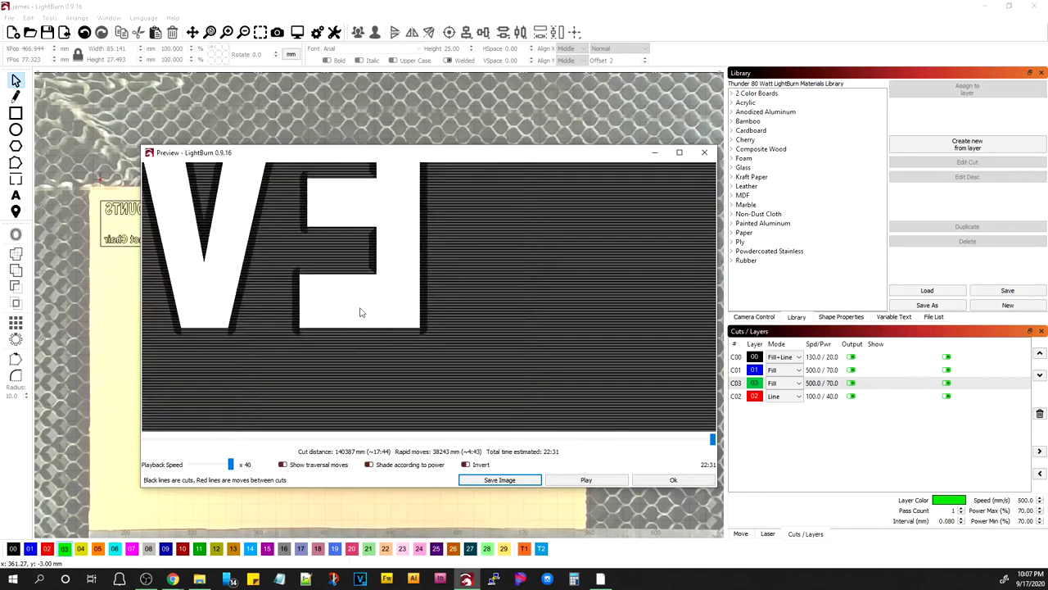
scroll(364, 323, "up", 4)
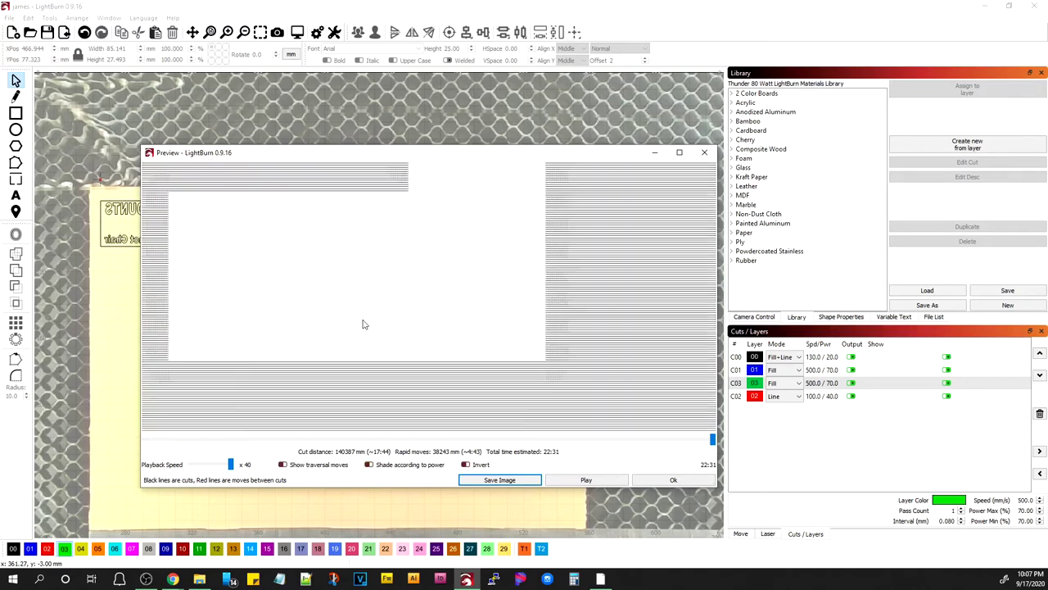
scroll(480, 283, "up", 2)
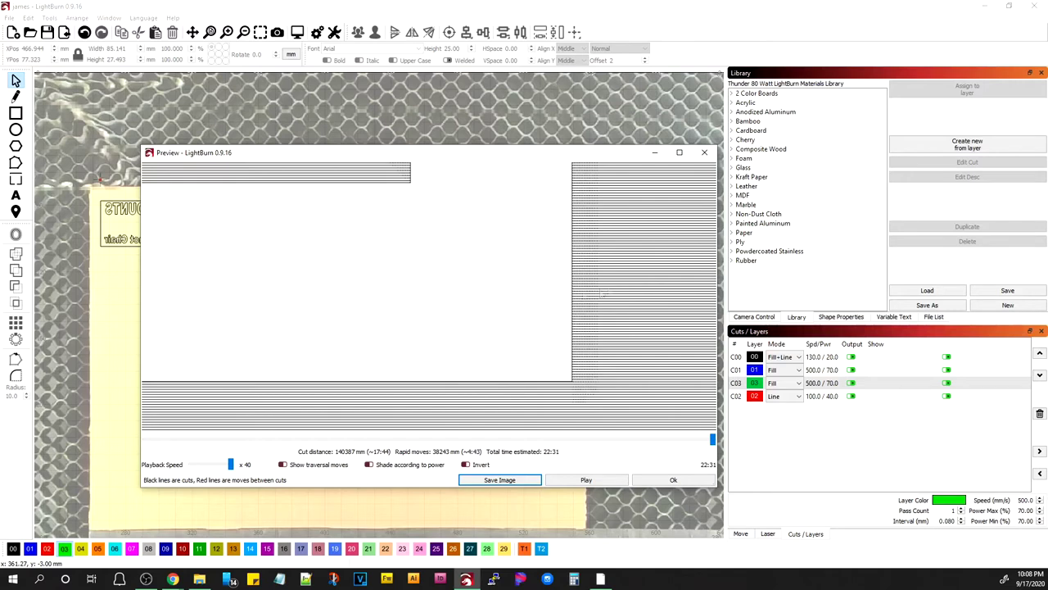
scroll(515, 276, "up", 3)
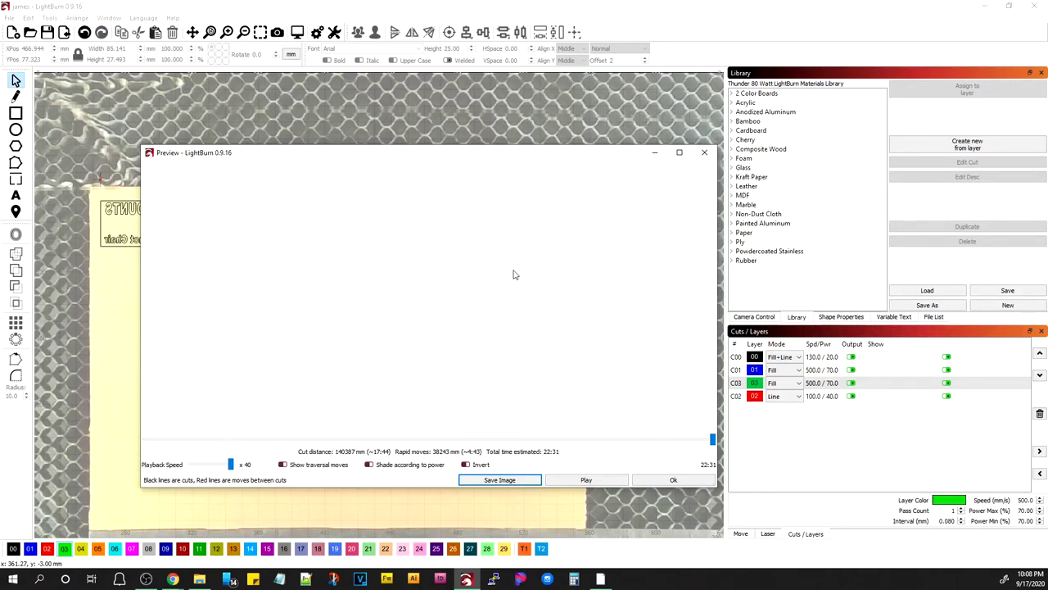
scroll(555, 255, "down", 2)
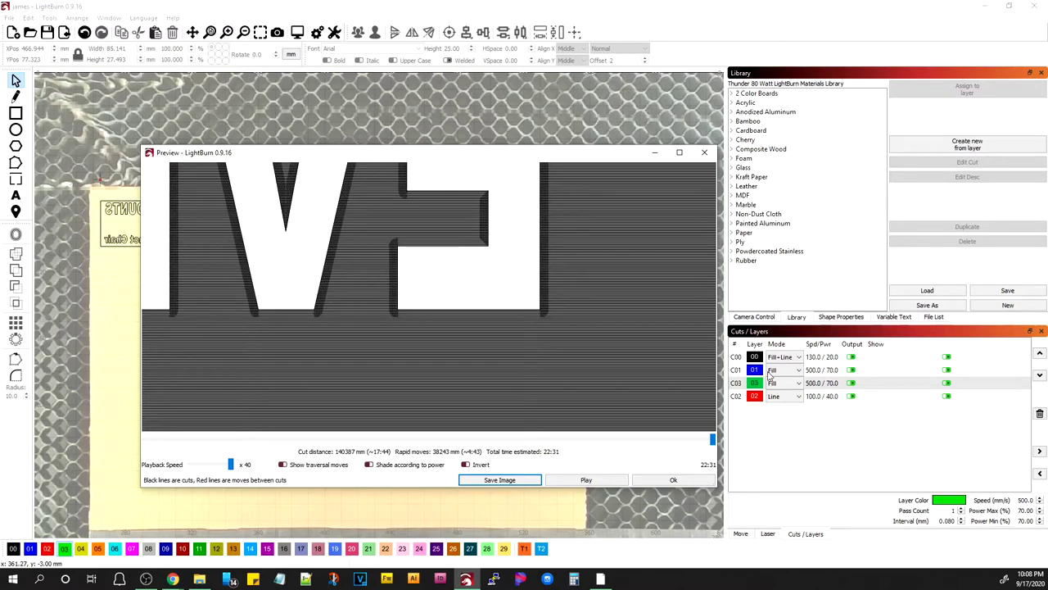
Reopen the preview, zoom into the scan lines and enable Shade according to power
left_click(670, 481)
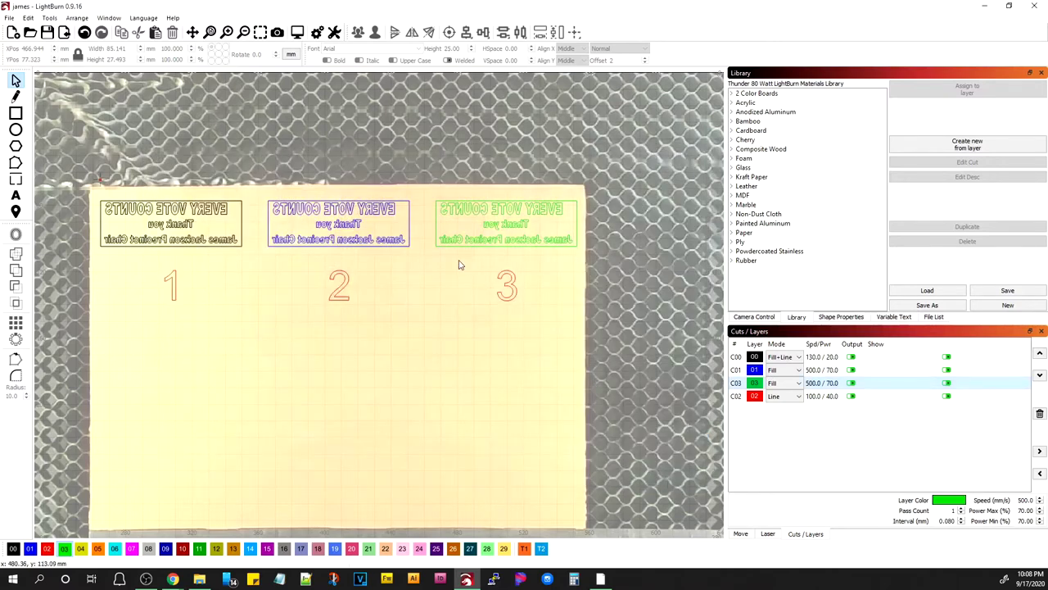
left_click(300, 32)
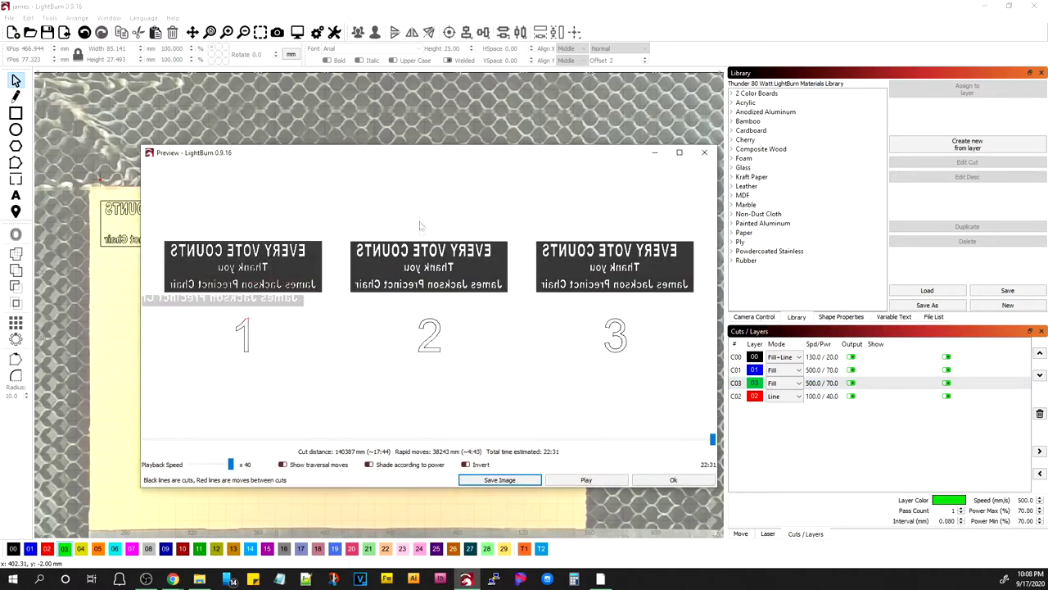
scroll(426, 217, "up", 4)
scroll(438, 303, "up", 5)
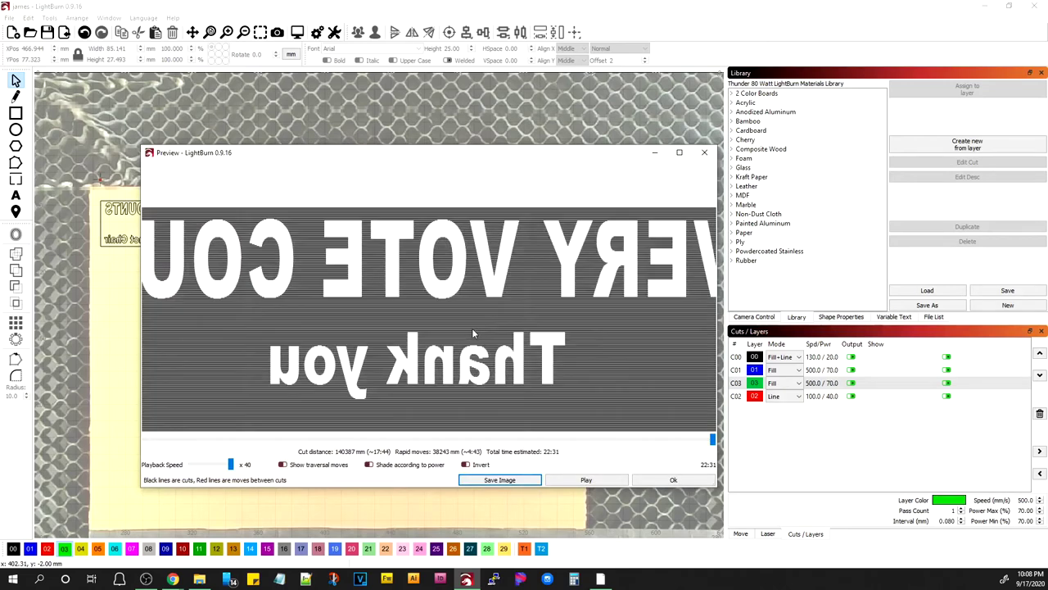
scroll(441, 268, "up", 4)
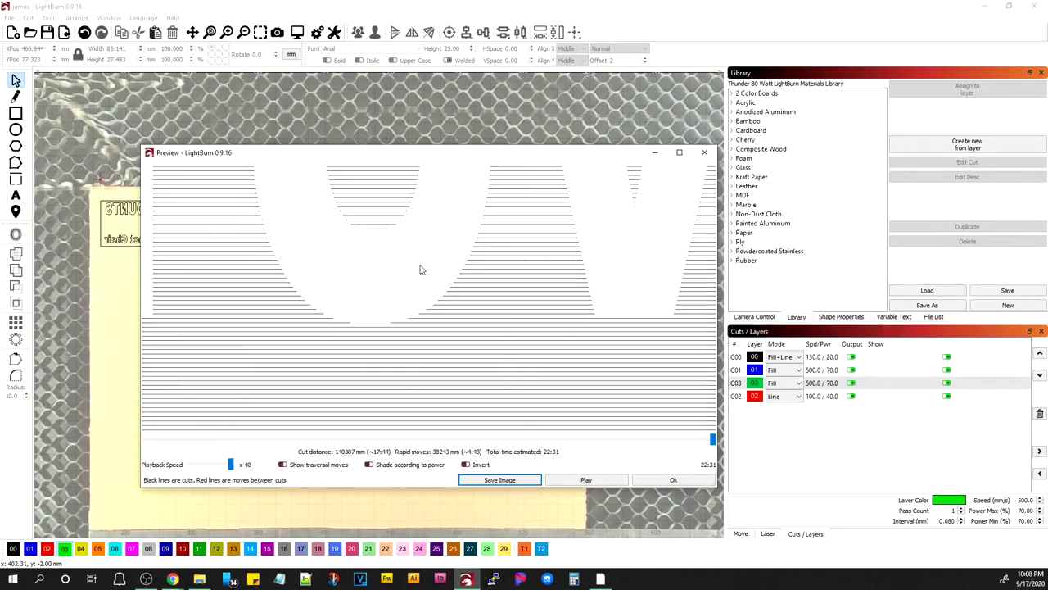
left_click(369, 465)
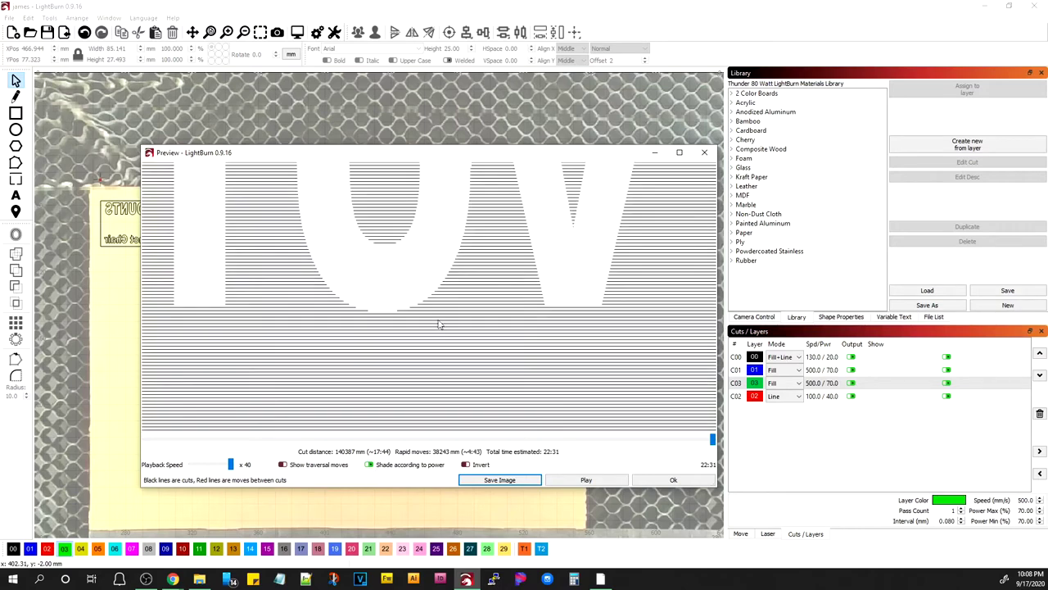
scroll(434, 287, "down", 2)
scroll(435, 285, "down", 3)
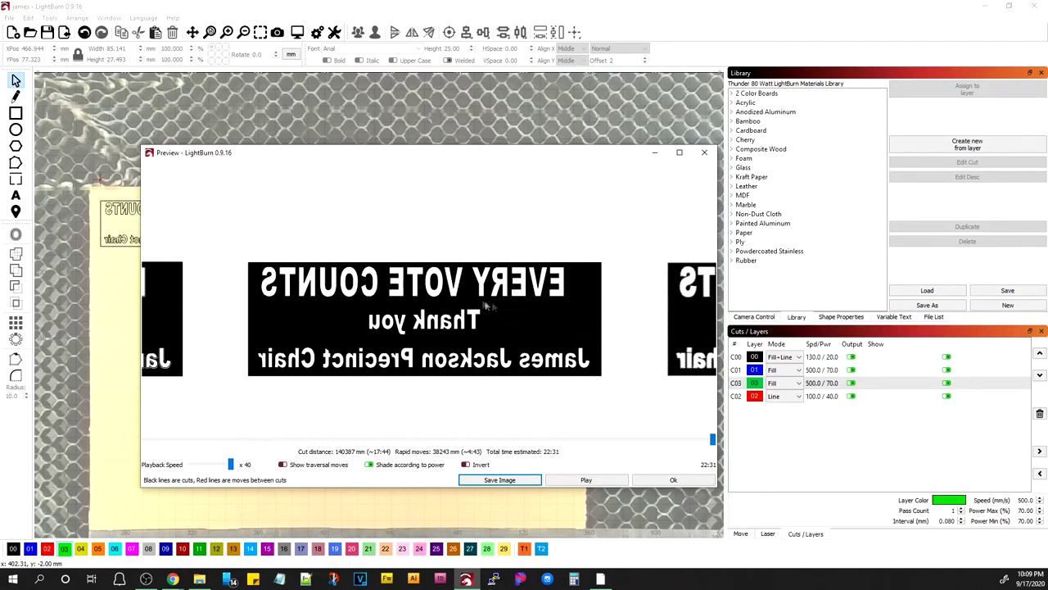
scroll(581, 327, "down", 2)
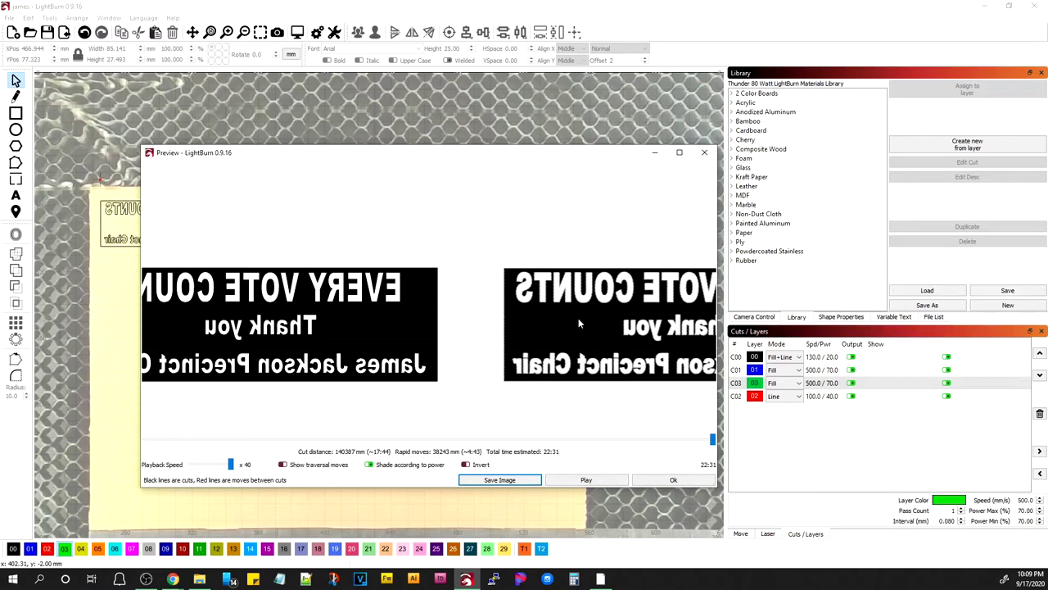
Compare the preview with power shading off and on, leave it on, then close
left_click(369, 466)
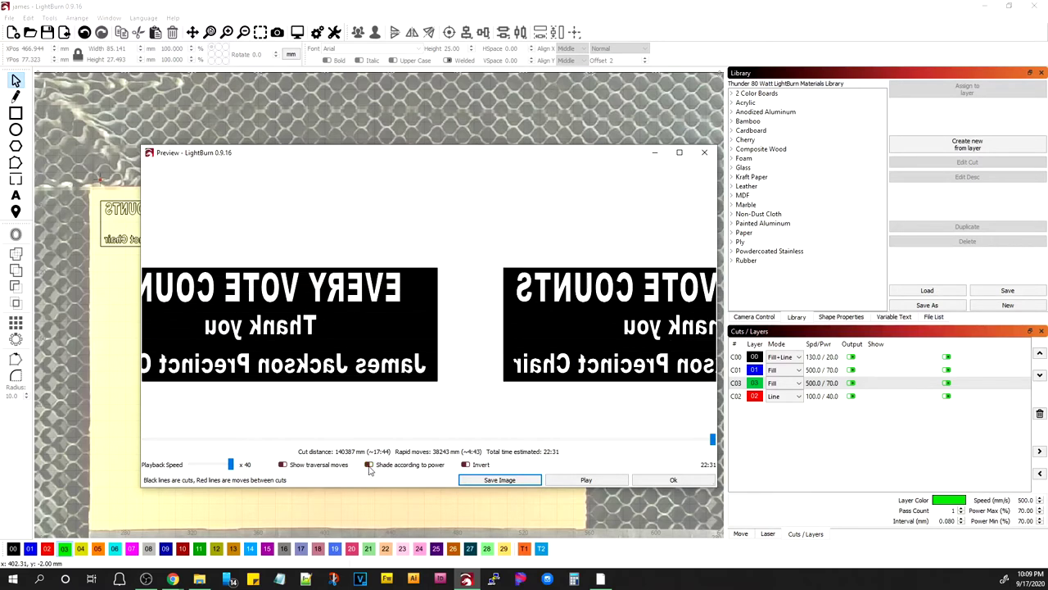
scroll(540, 287, "up", 1)
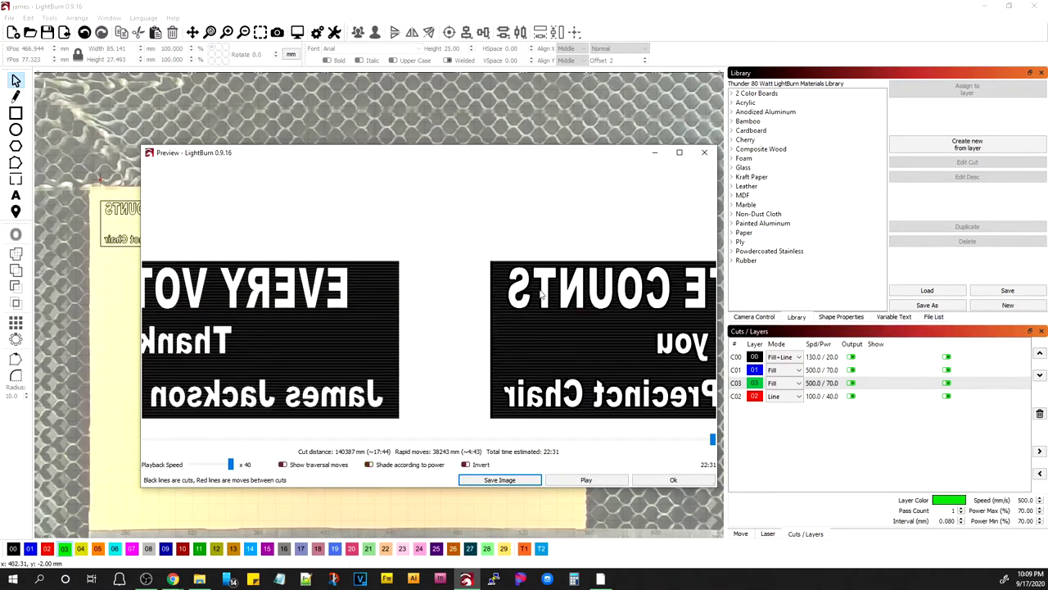
scroll(542, 295, "up", 4)
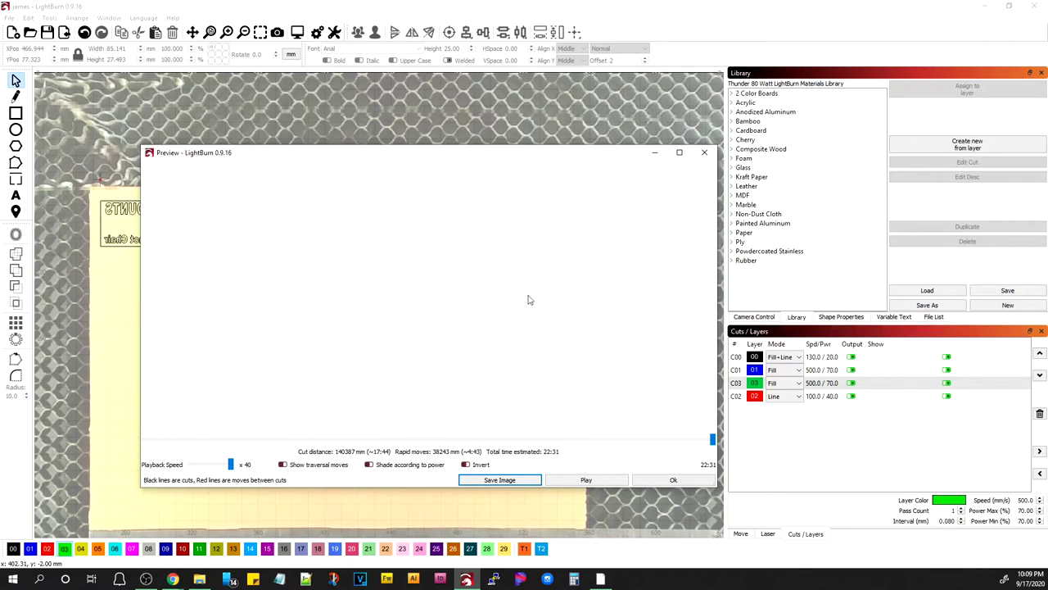
scroll(519, 319, "up", 3)
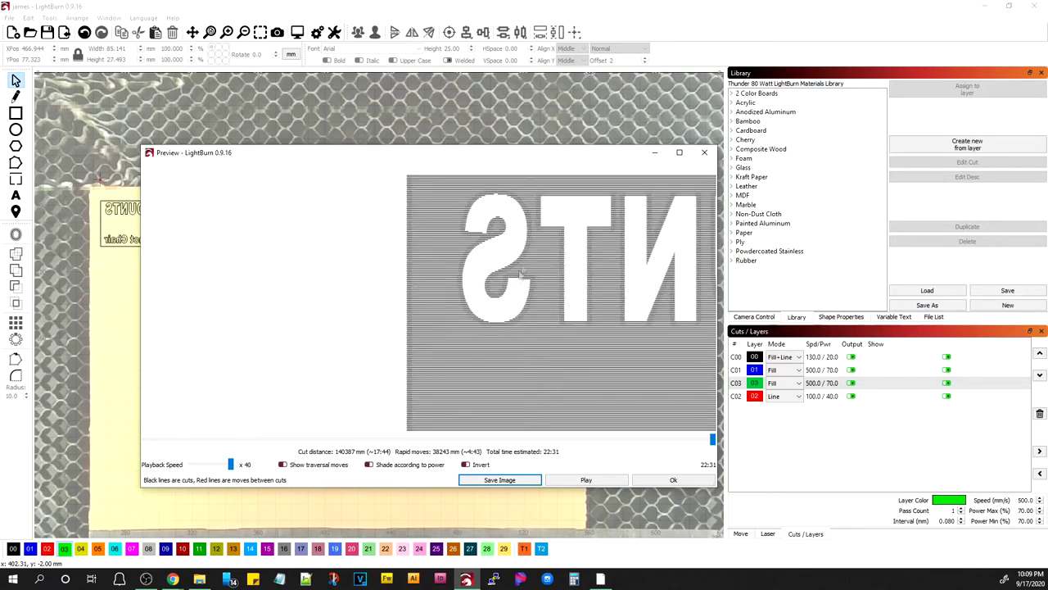
left_click(370, 464)
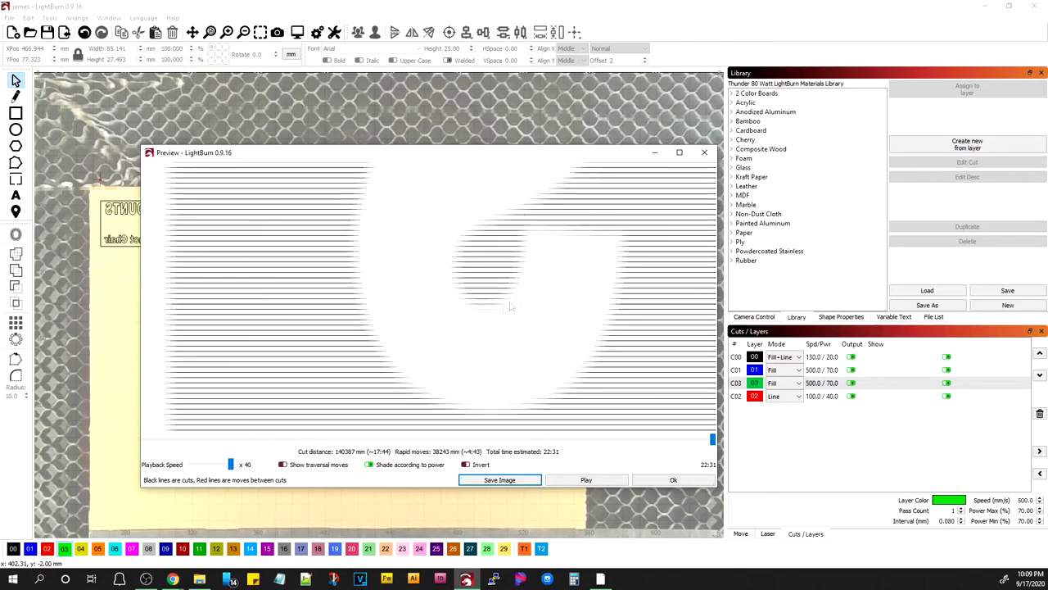
left_click(639, 482)
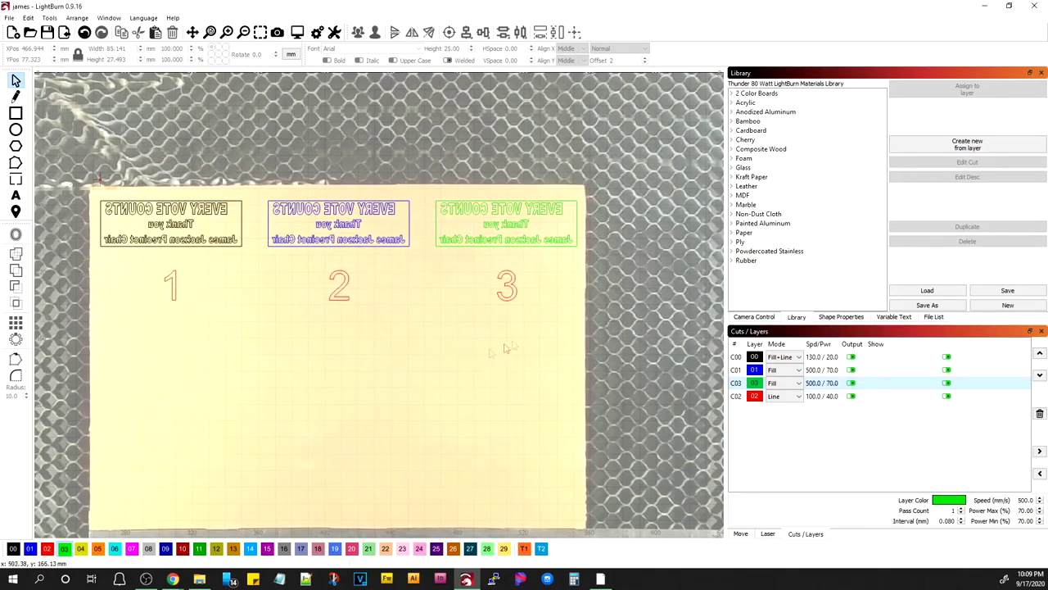
Show the camera controls with a refreshed bed overlay, zoom to the whole page, and bring up the Laser panel
left_click(748, 317)
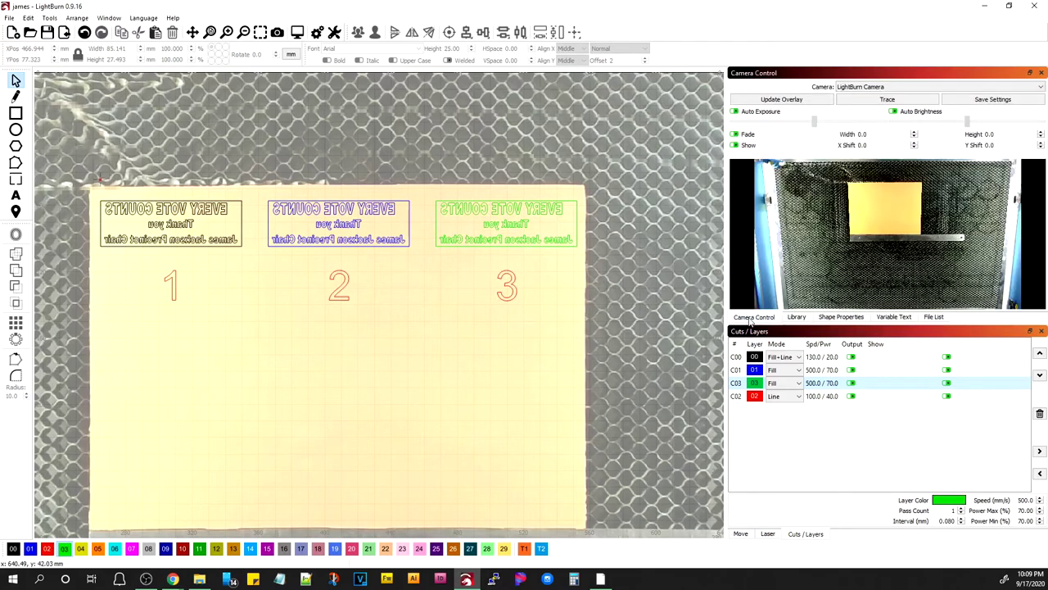
left_click(767, 100)
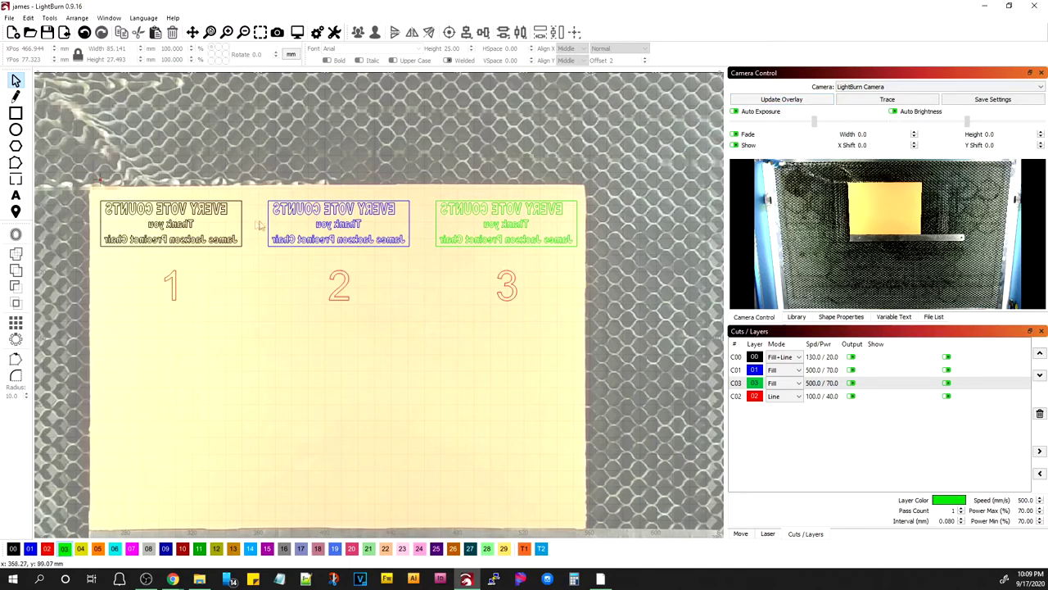
left_click(218, 36)
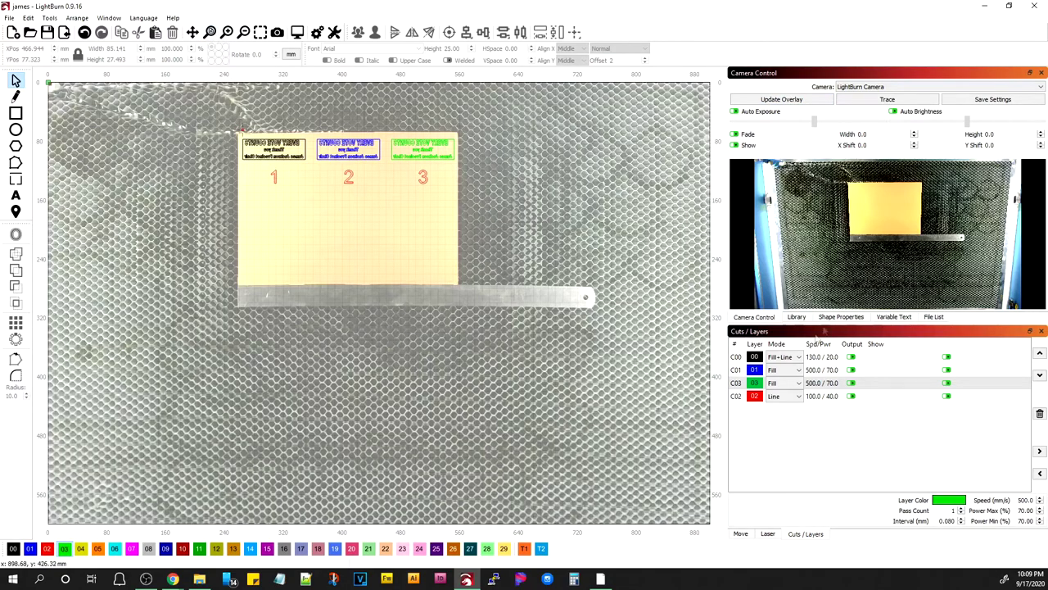
left_click(765, 536)
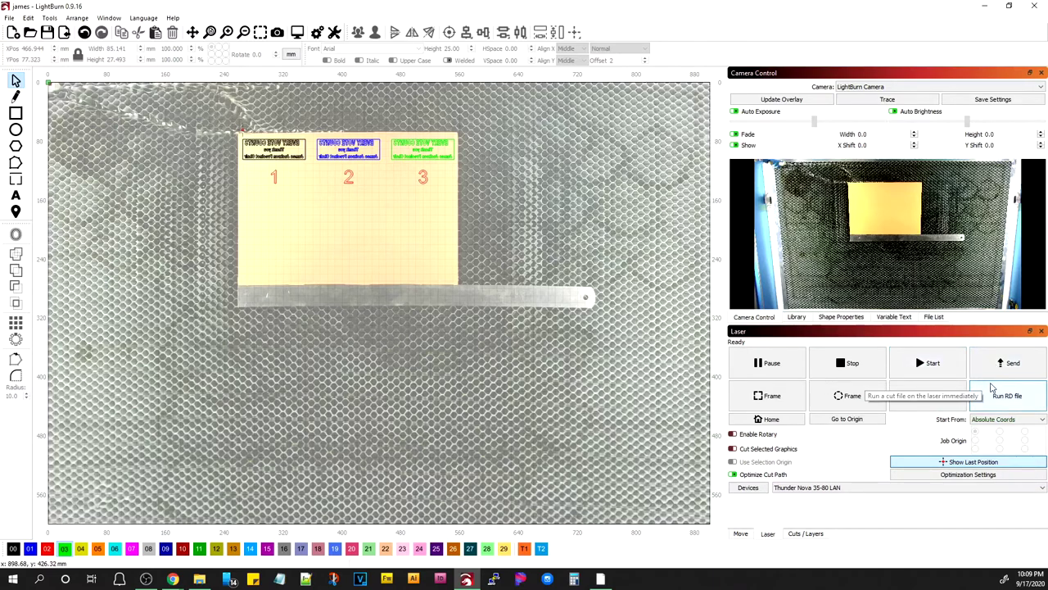
Refresh the laser's file list and delete all six stored jobs, then return to Camera Control
left_click(936, 318)
left_click(807, 255)
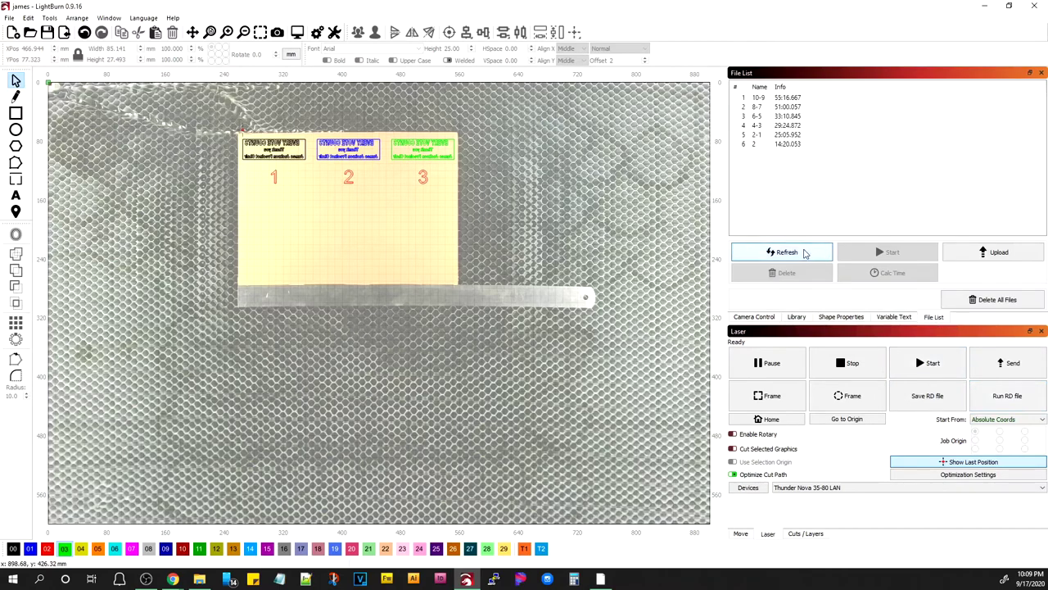
left_click(994, 299)
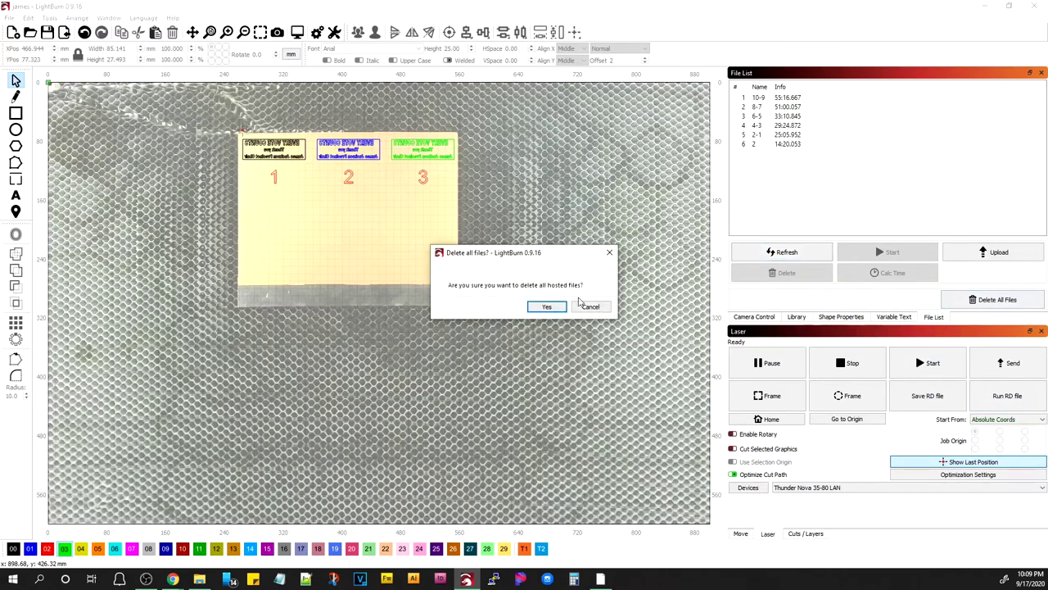
left_click(547, 309)
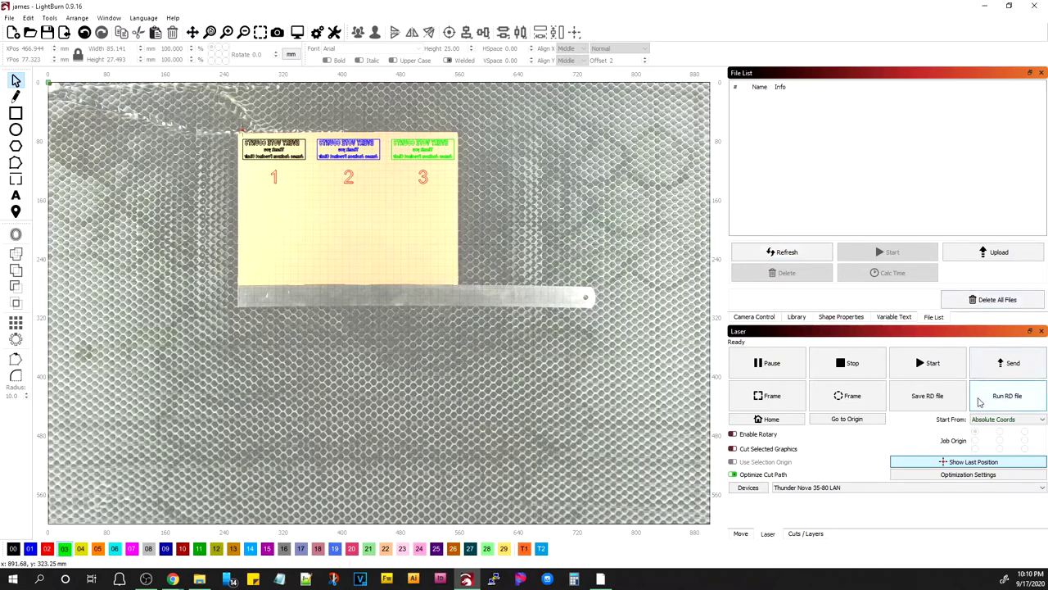
left_click(755, 319)
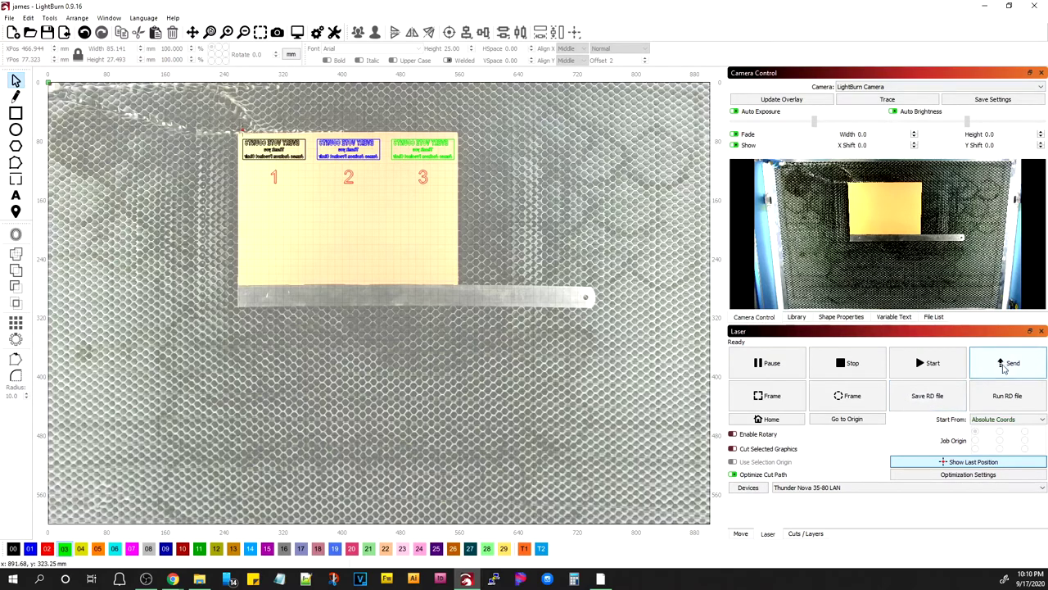
Update the bed overlay, switch the camera to None and back to LightBurn Camera, then show the layer list
left_click(781, 99)
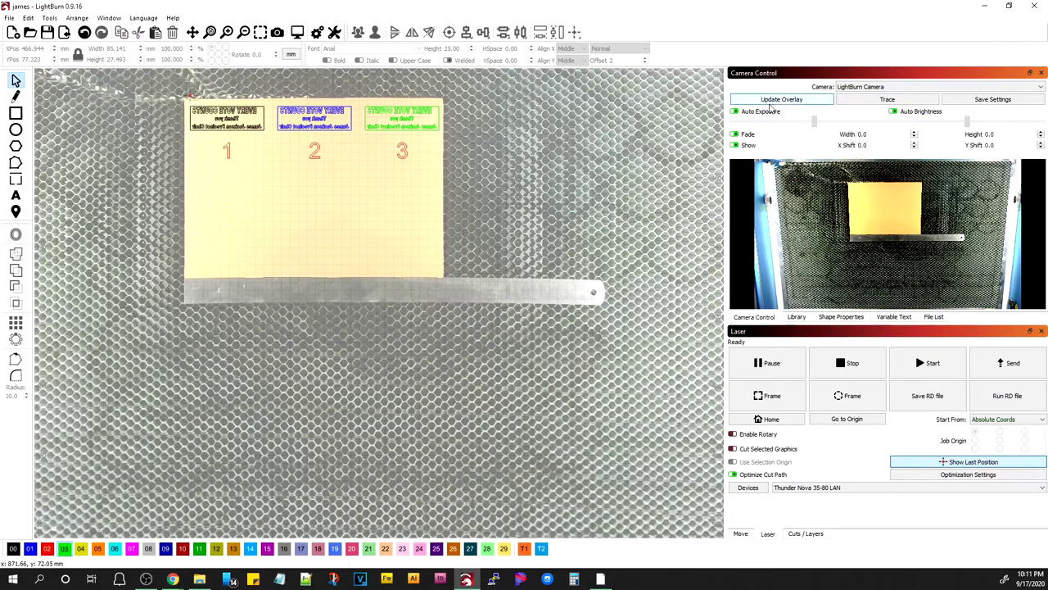
left_click(848, 87)
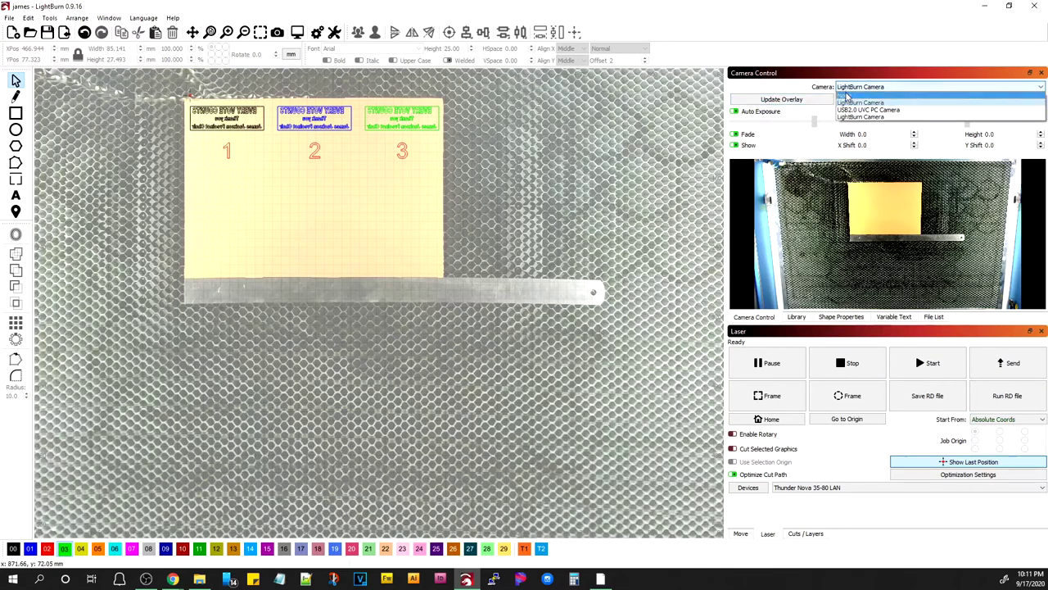
left_click(851, 90)
left_click(851, 88)
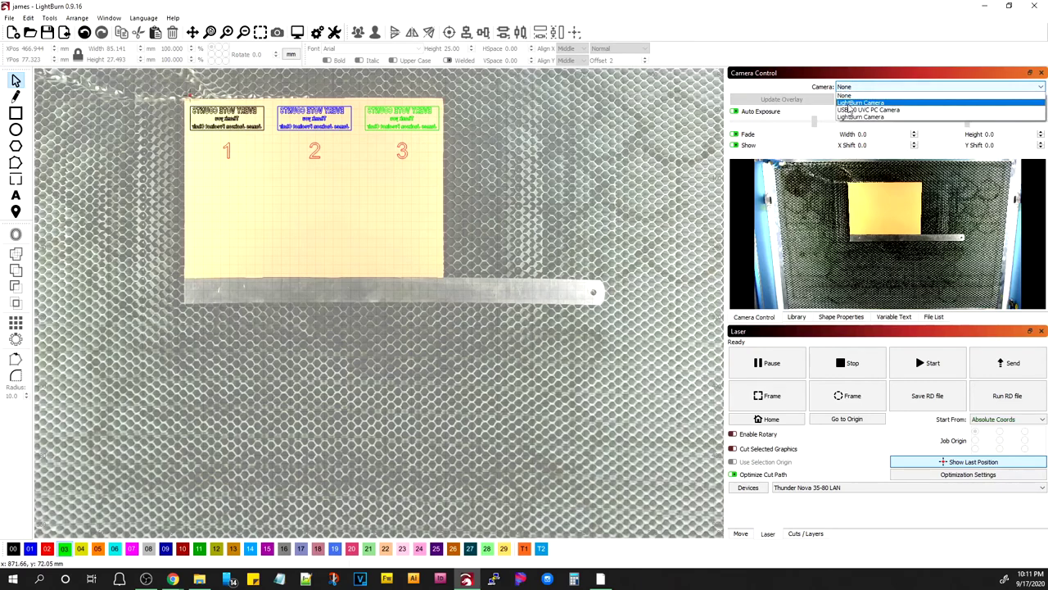
left_click(850, 104)
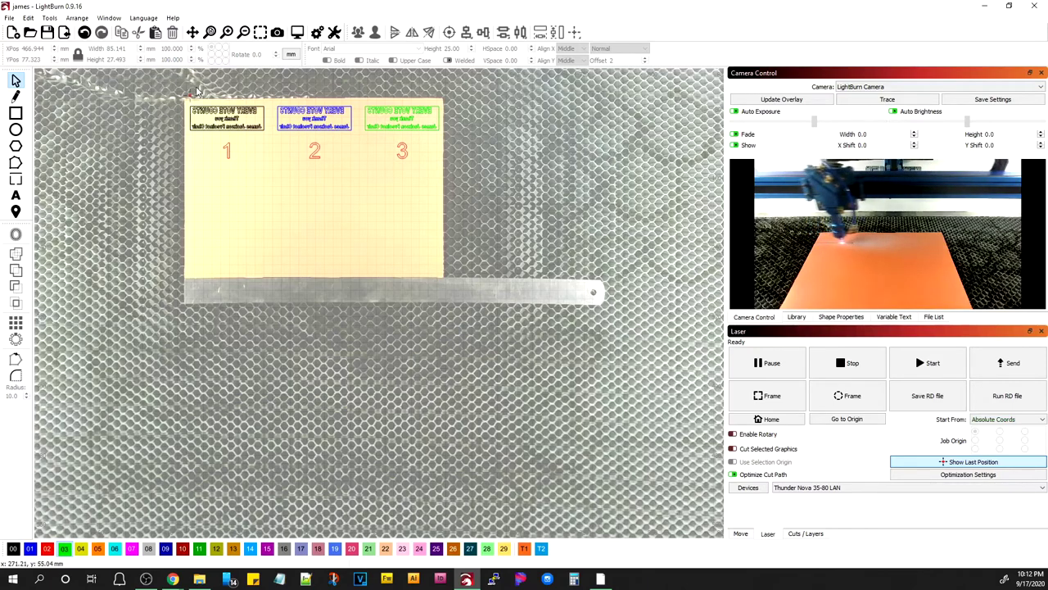
scroll(201, 94, "up", 5)
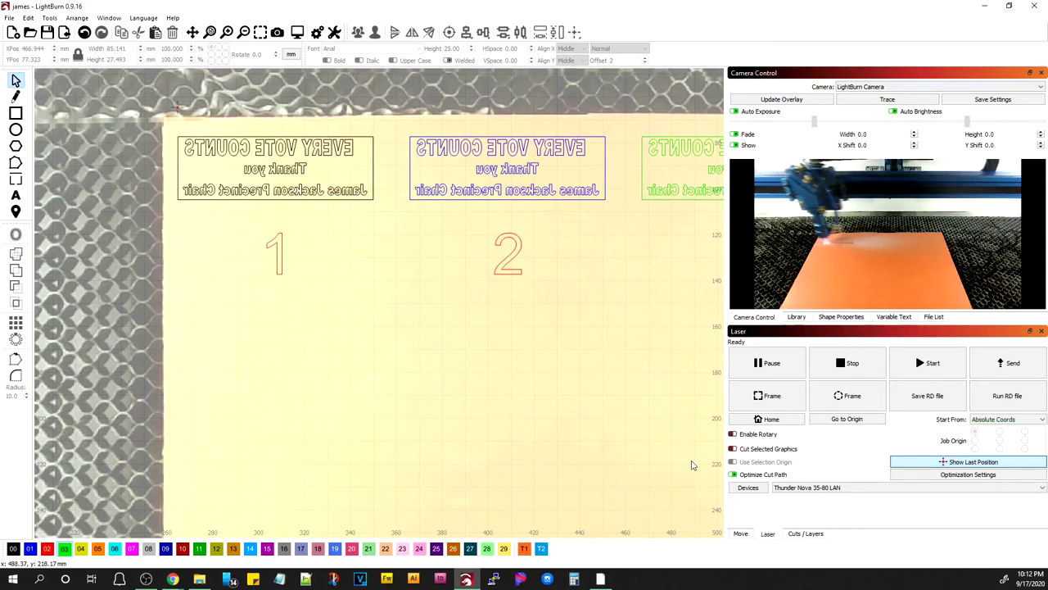
left_click(807, 534)
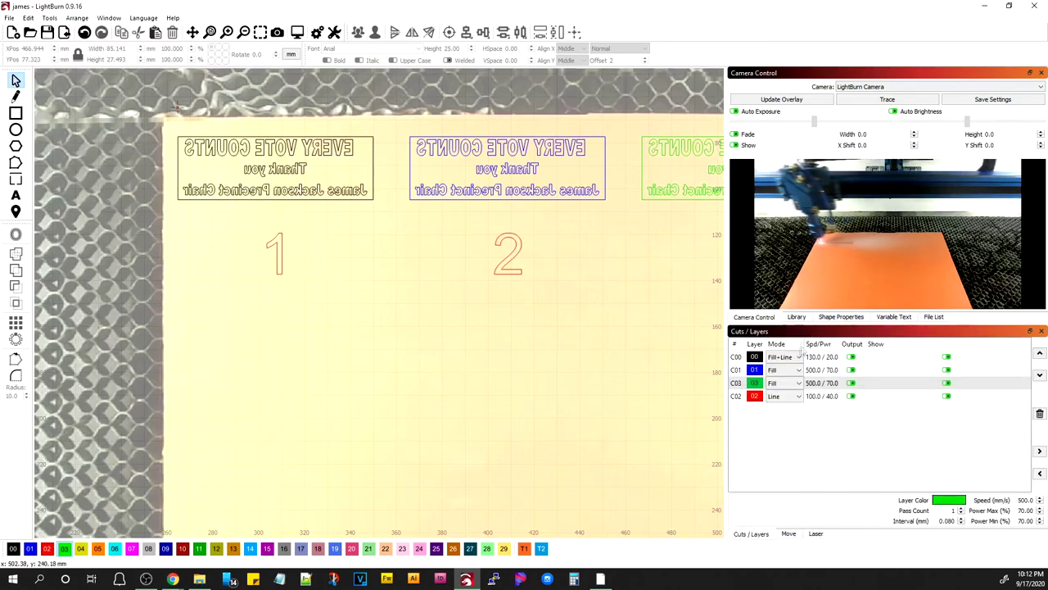
Open the Cut Settings Editor on layer C00, then switch it to layer C01
double_click(815, 360)
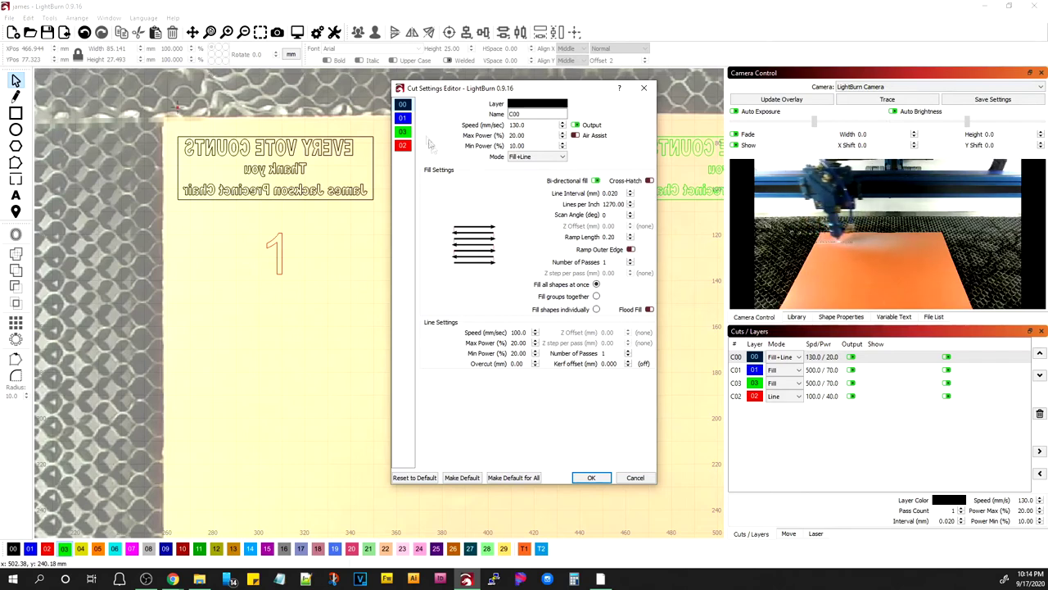
left_click(403, 119)
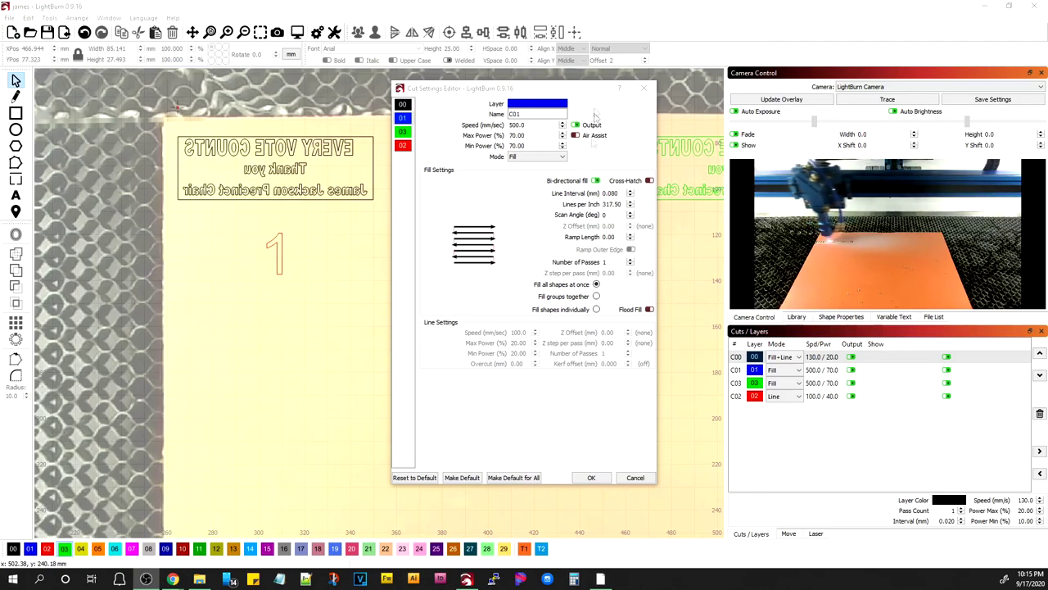
left_click_drag(574, 97, 530, 120)
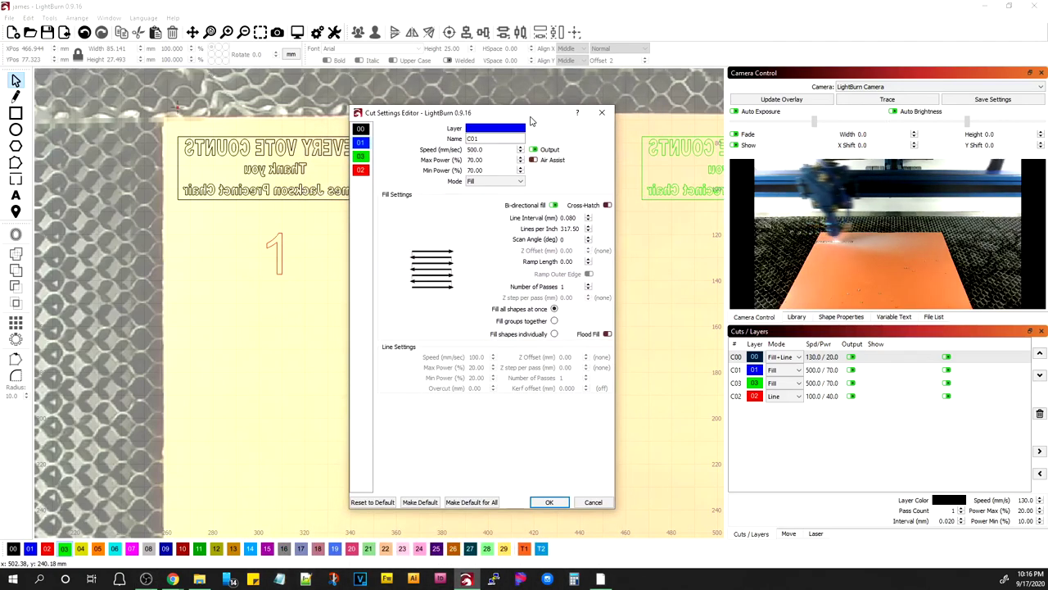